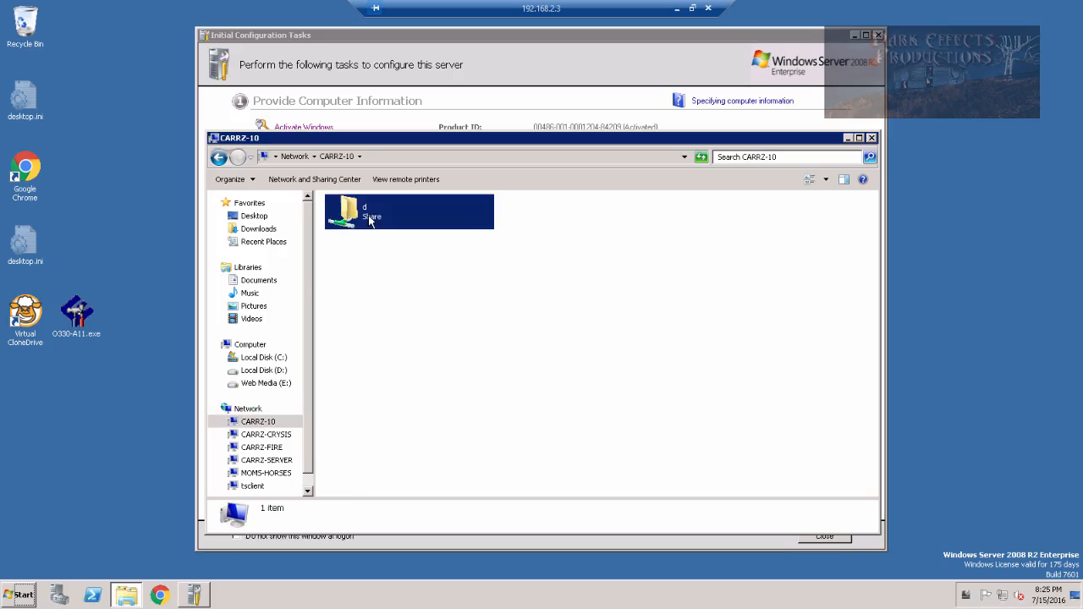
Browse to Server > SQL Server > 2012 and mount SQLFULL_ENU.iso as a virtual drive
scroll(390, 371, down, 2)
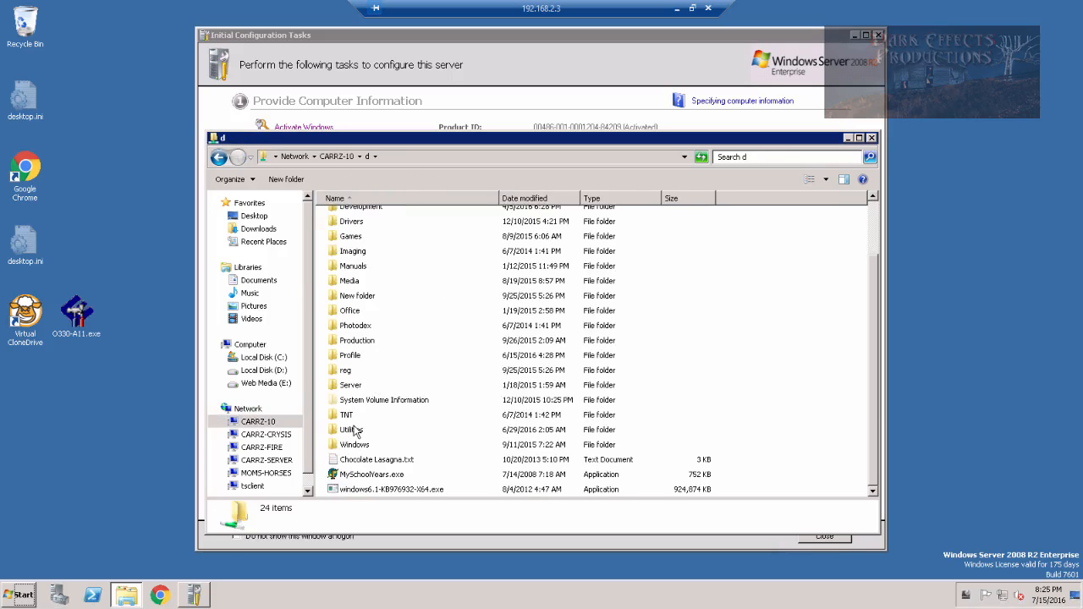
double_click(355, 386)
double_click(369, 222)
double_click(369, 221)
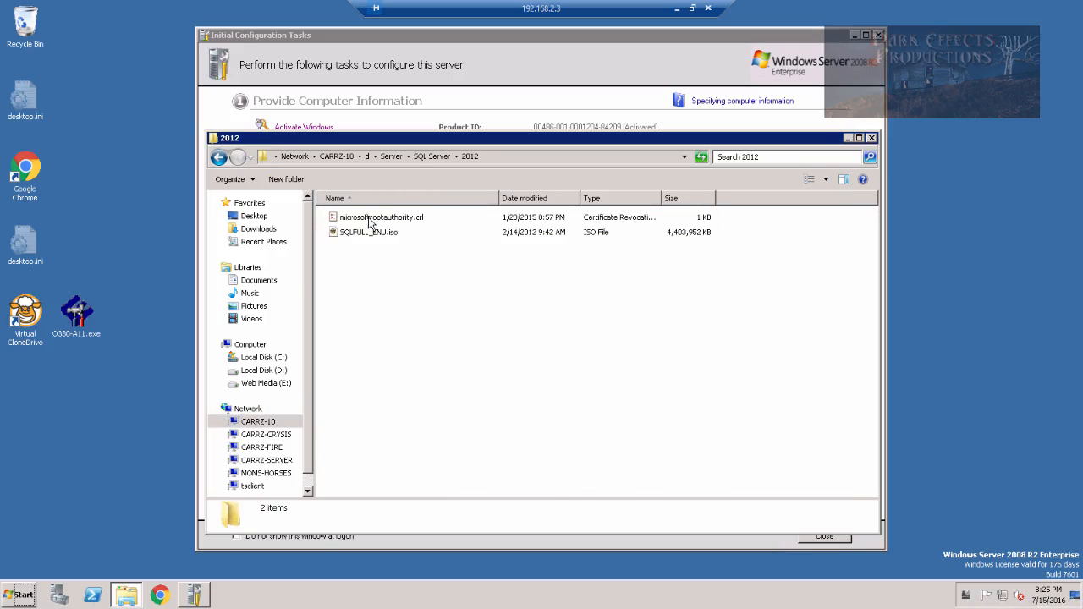
right_click(379, 242)
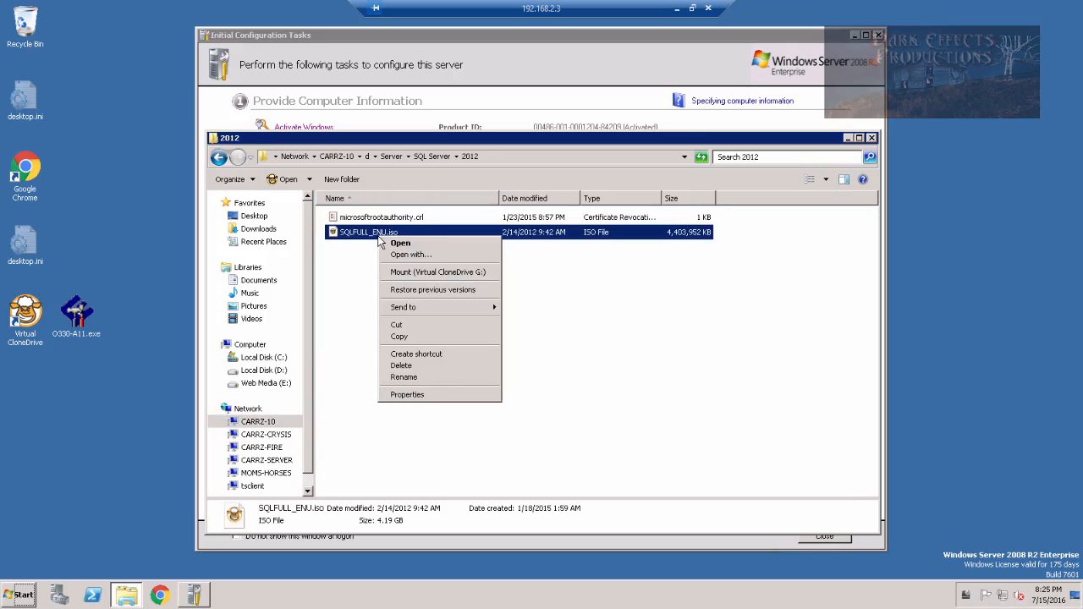
click(438, 273)
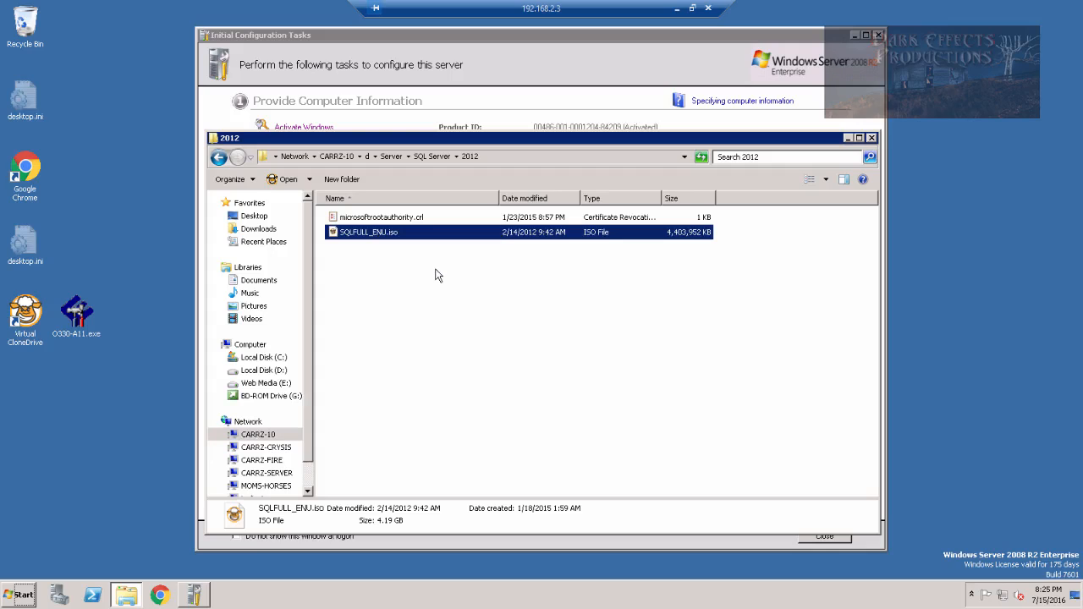
Run setup.exe from mounted drive G: and close the Initial Configuration Tasks window
click(266, 396)
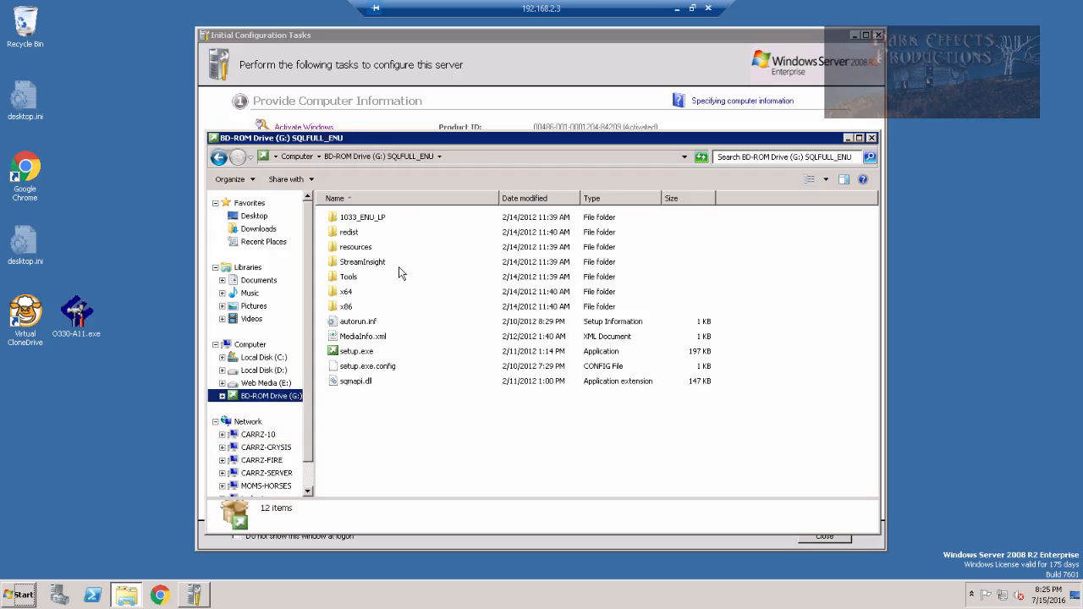
double_click(363, 354)
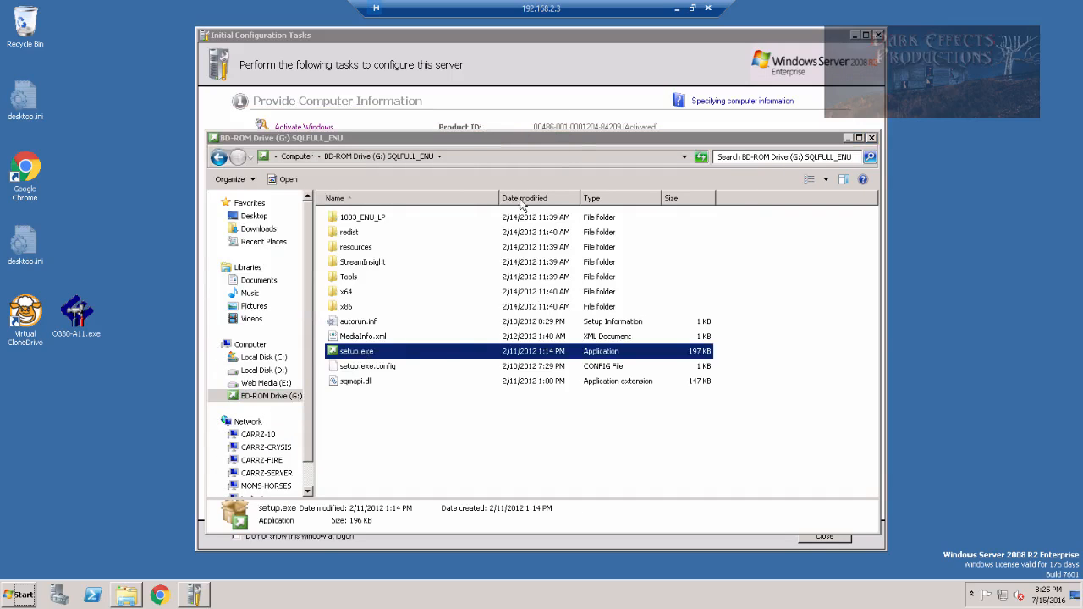
click(878, 36)
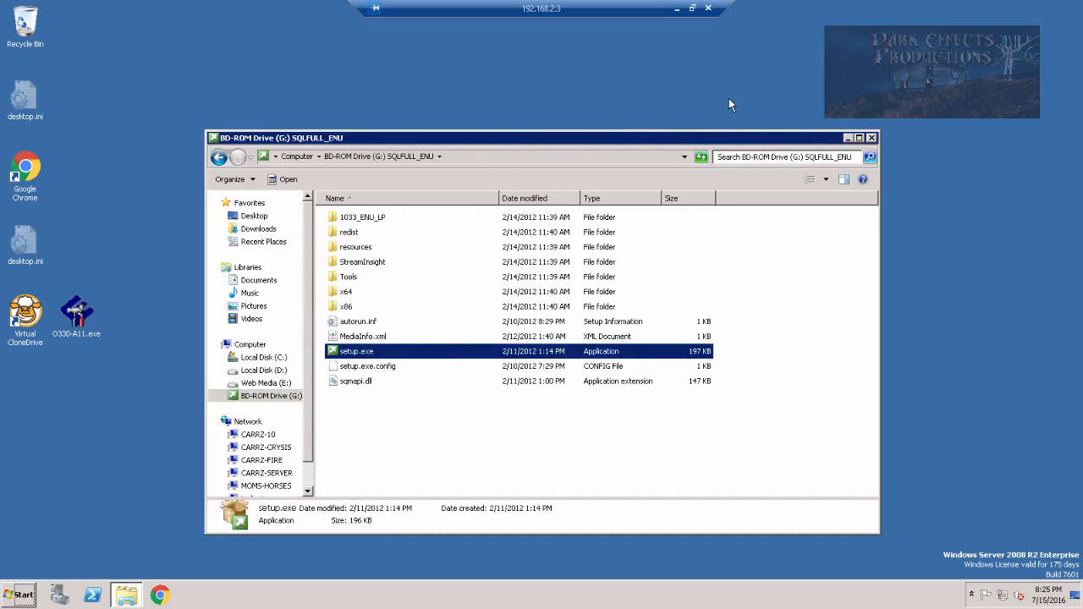
Clear away Server Manager and Explorer, then start 'New SQL Server stand-alone installation or add features'
click(772, 88)
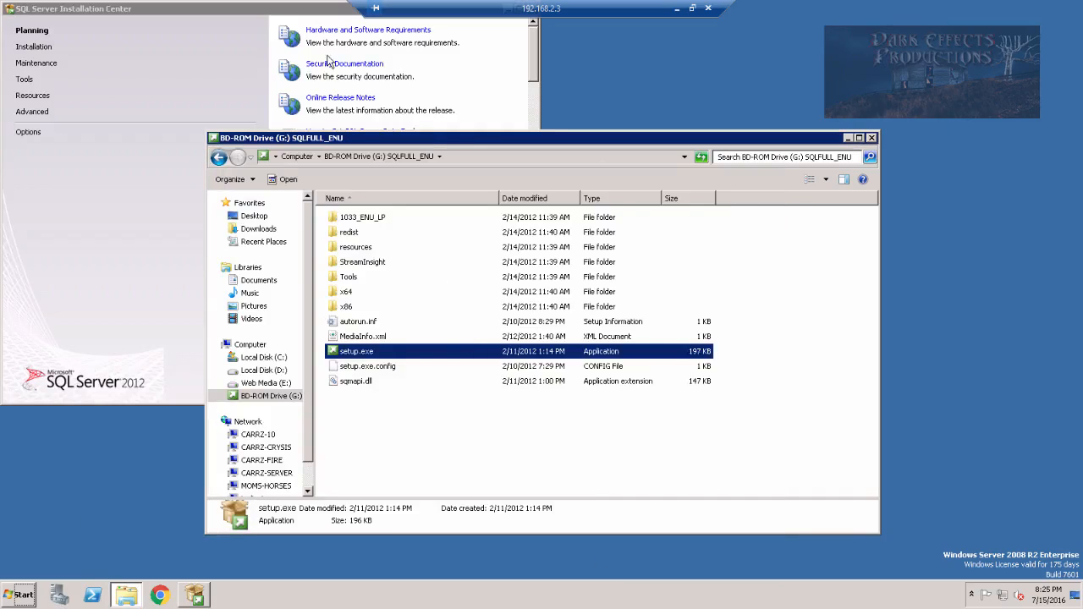
click(848, 138)
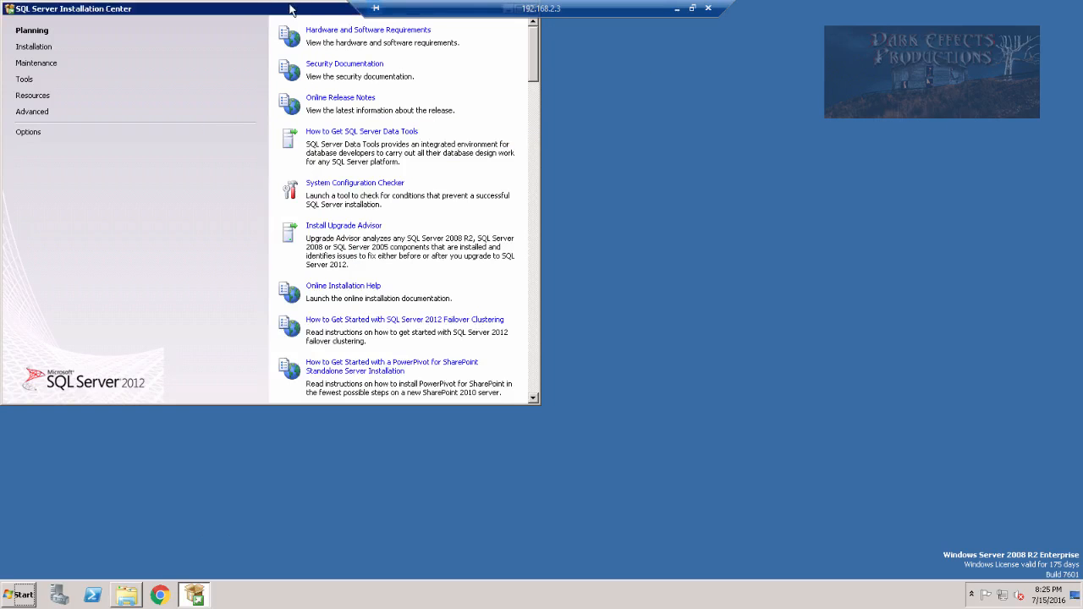
drag(290, 8, 575, 109)
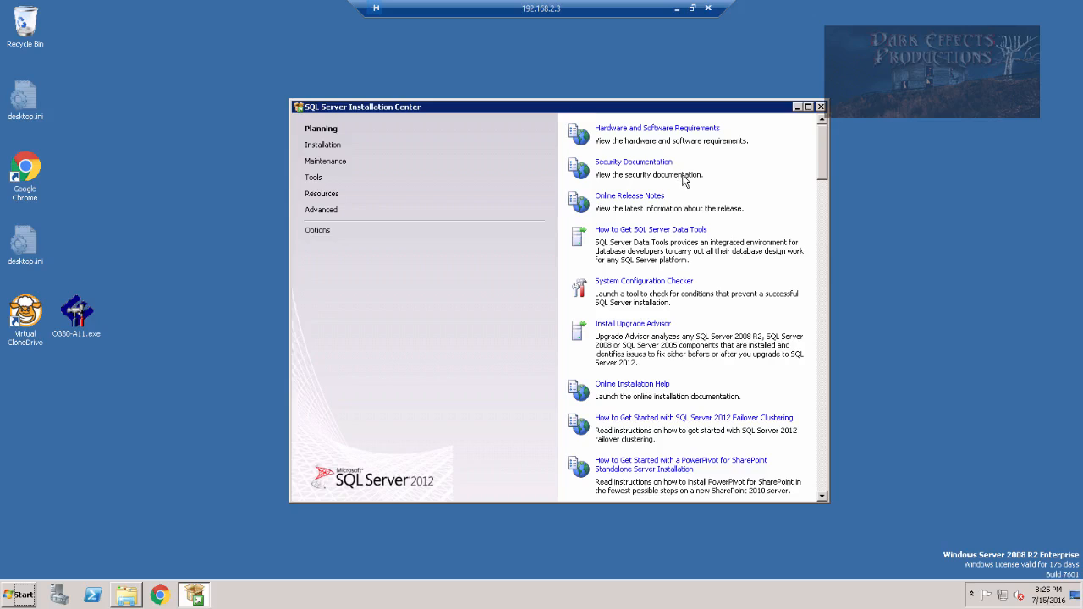
click(322, 147)
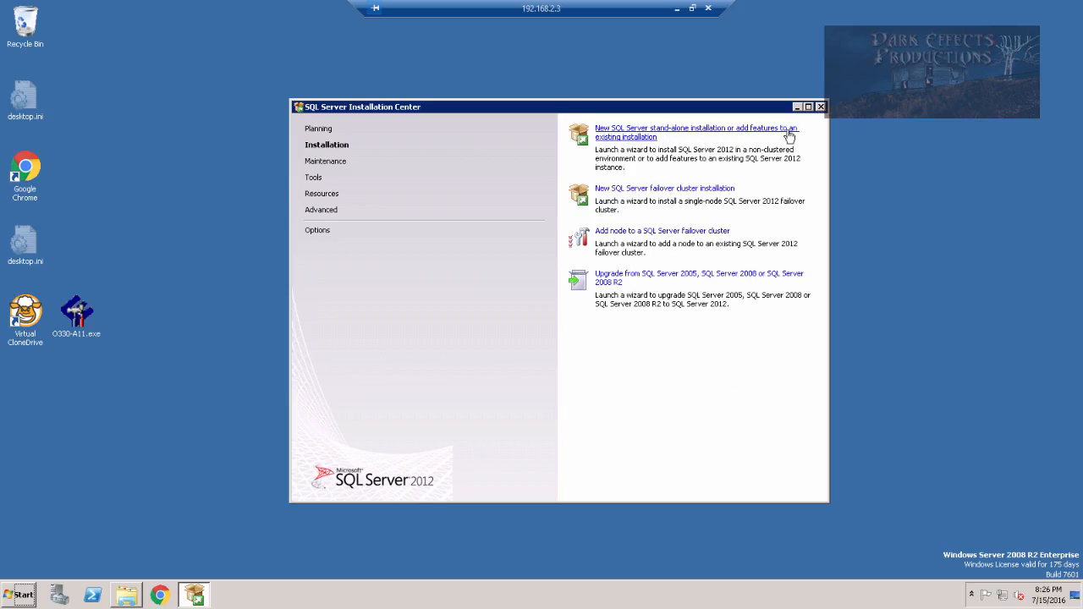
click(633, 139)
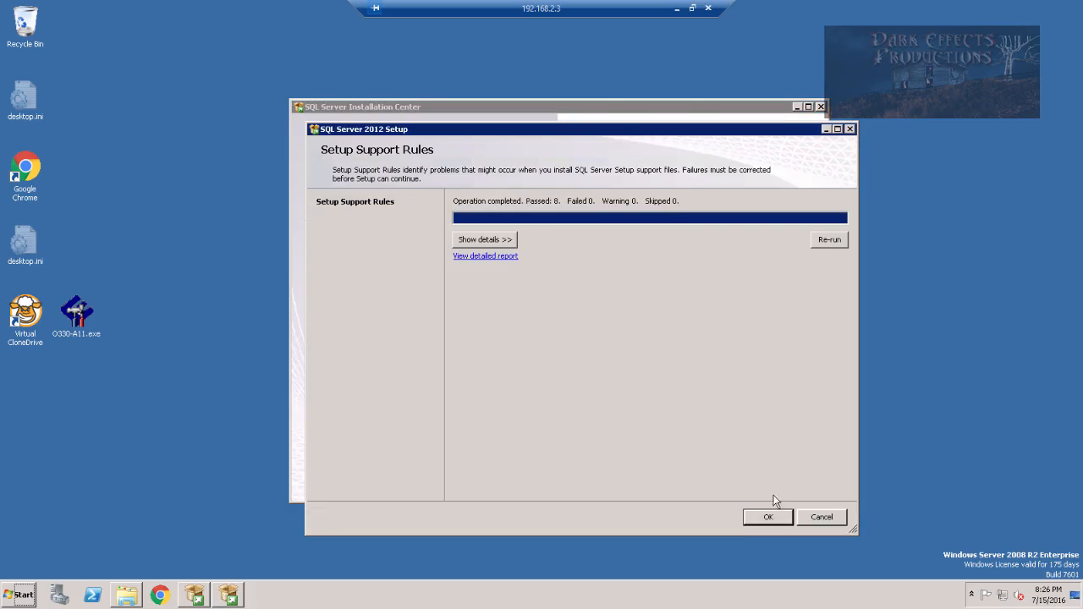
Review the passed setup support rules and keep the Evaluation edition
click(489, 240)
click(767, 516)
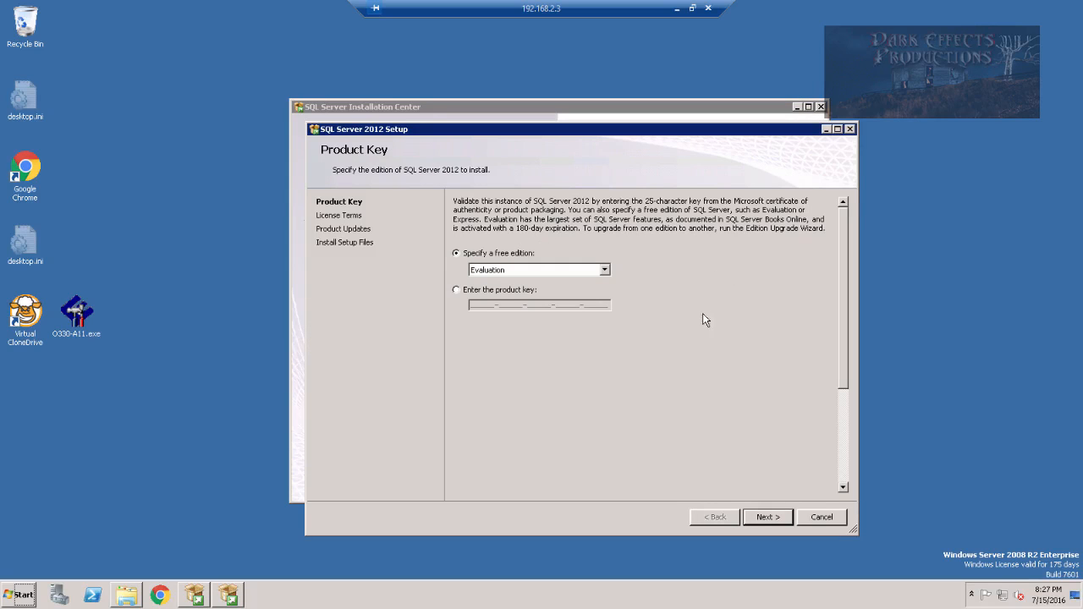
click(767, 517)
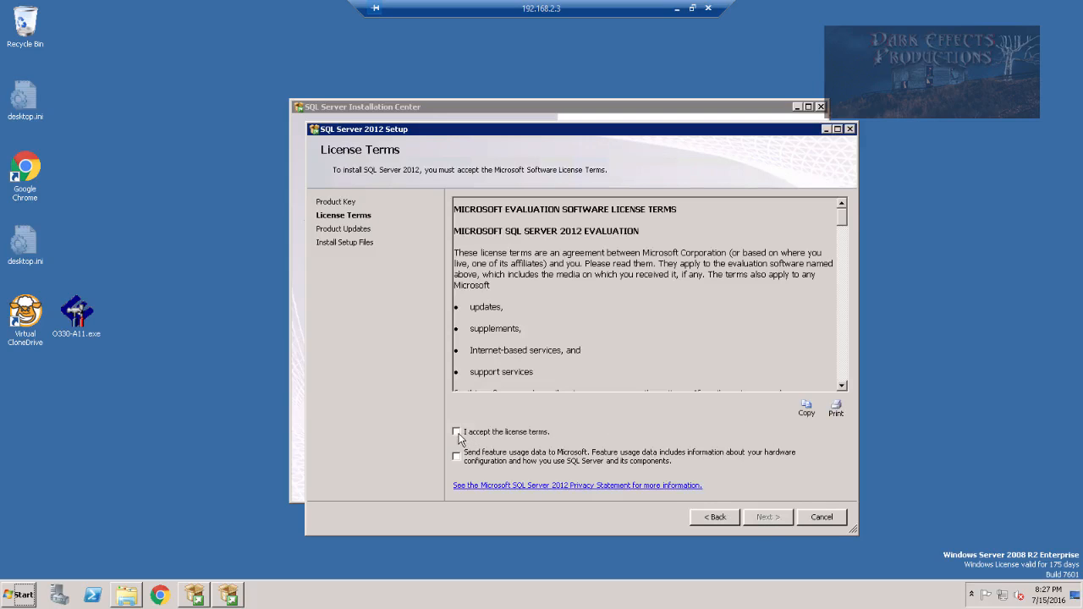
Accept the license terms and continue through Product Updates and Setup Support Rules to SQL Server Feature Installation
click(456, 432)
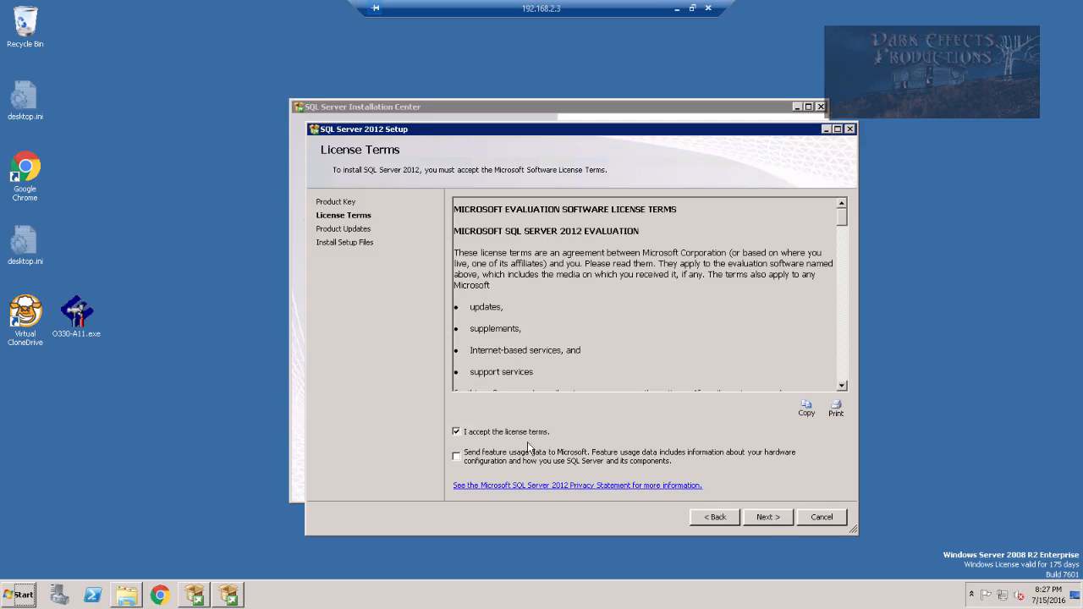
click(768, 517)
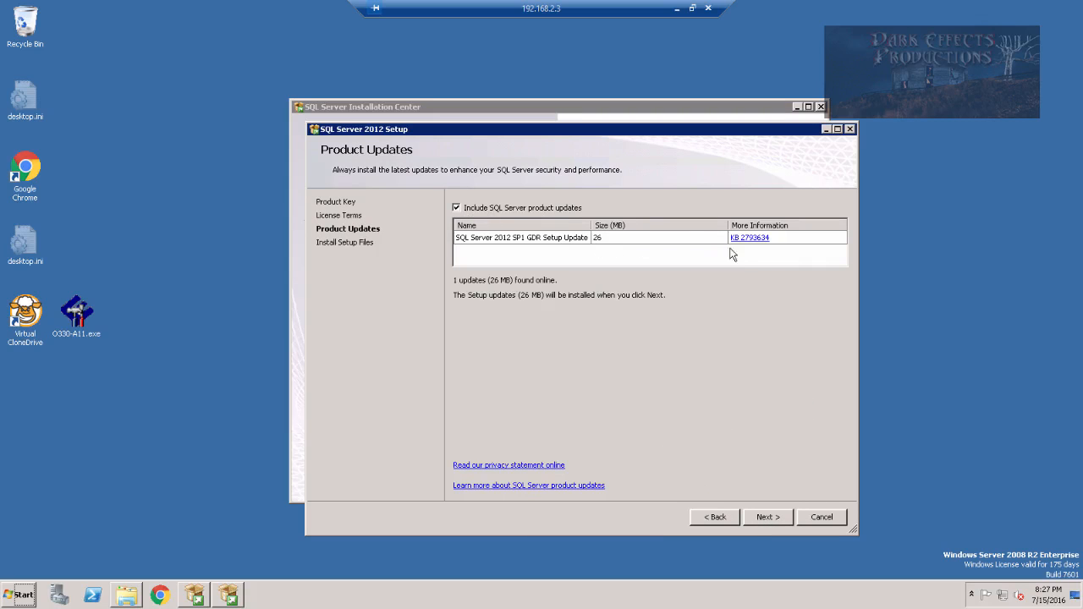
click(764, 519)
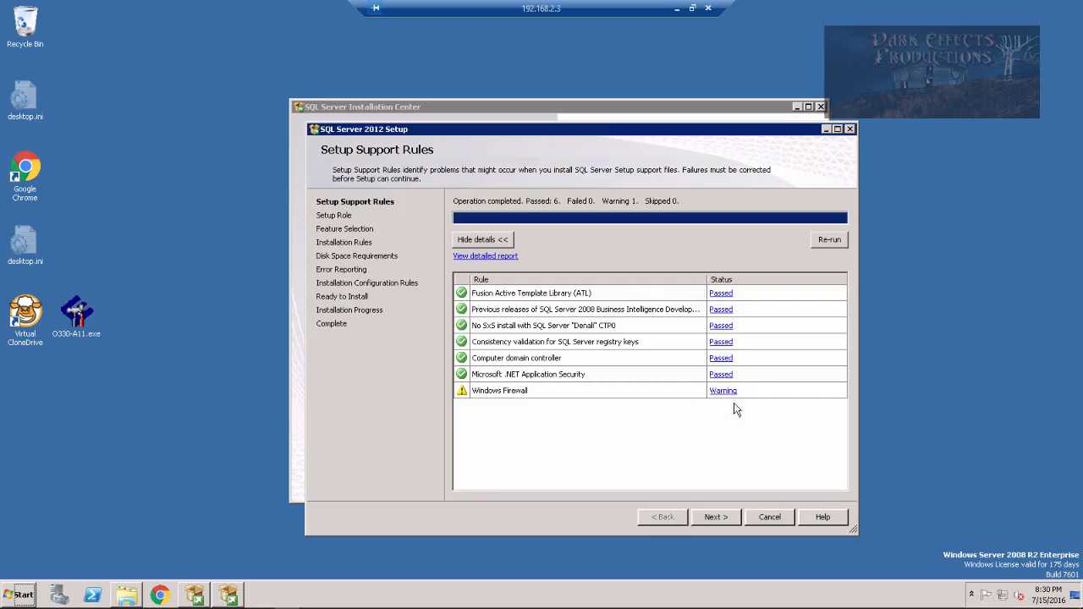
click(716, 522)
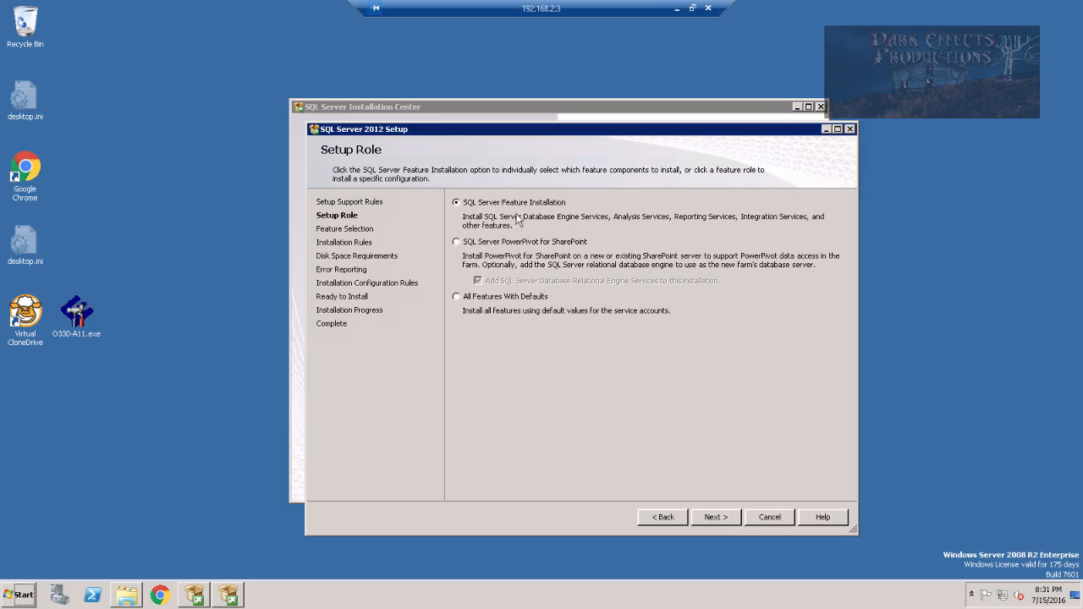
click(716, 517)
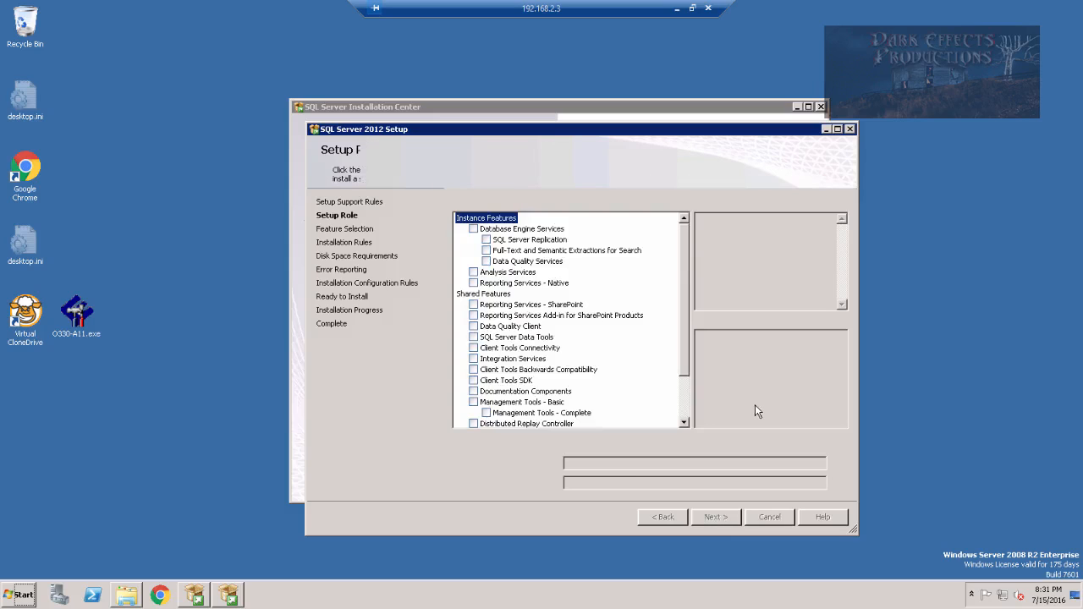
Tick Management Tools, Database Engine Services, Full-Text Search, Analysis Services and Reporting Services - Native
scroll(686, 296, down, 2)
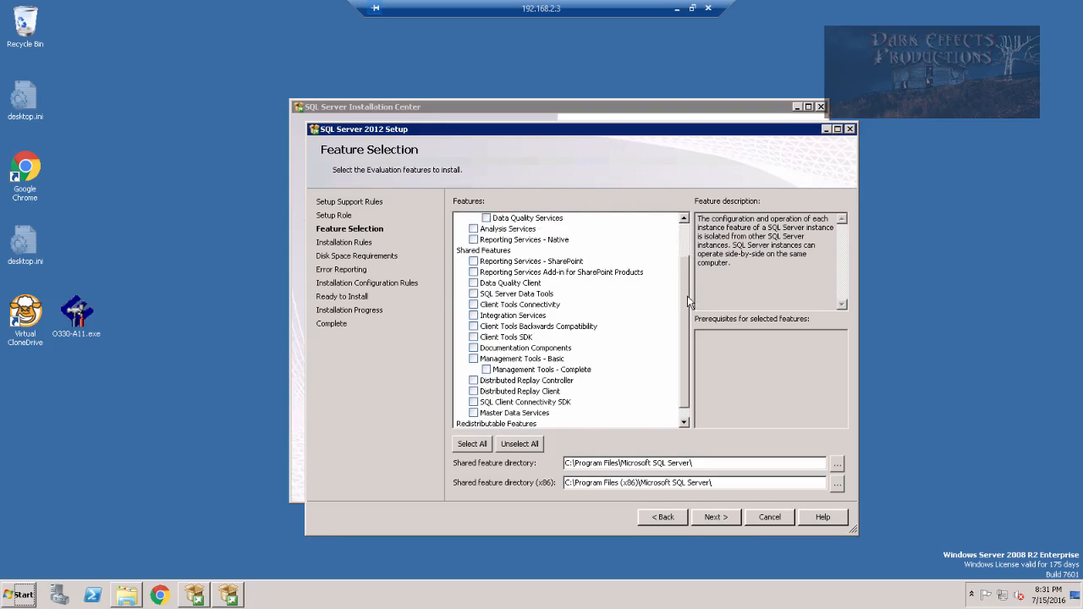
drag(686, 295, 686, 230)
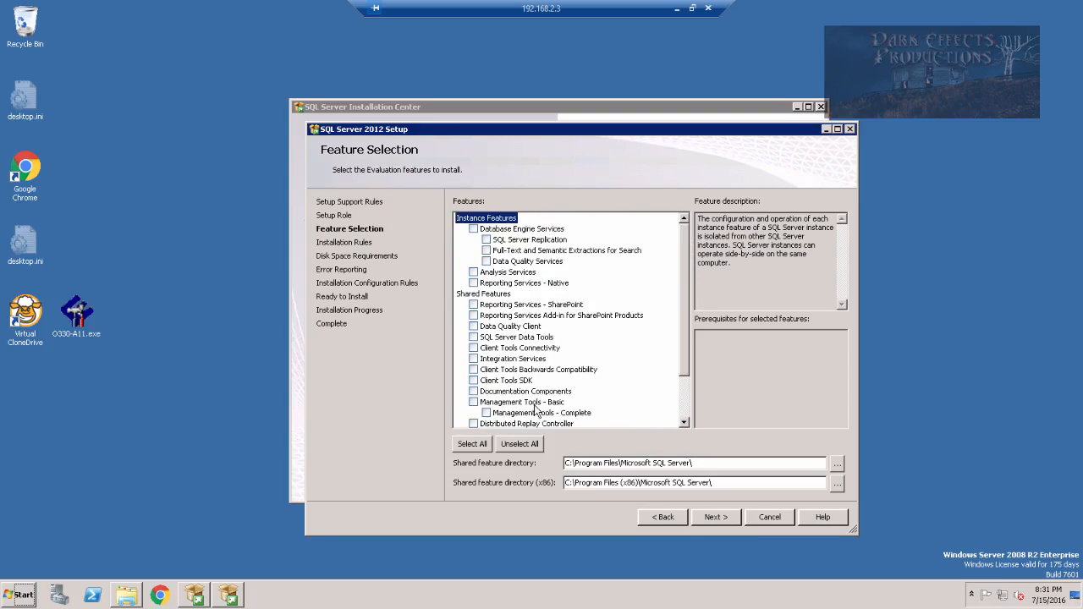
click(473, 403)
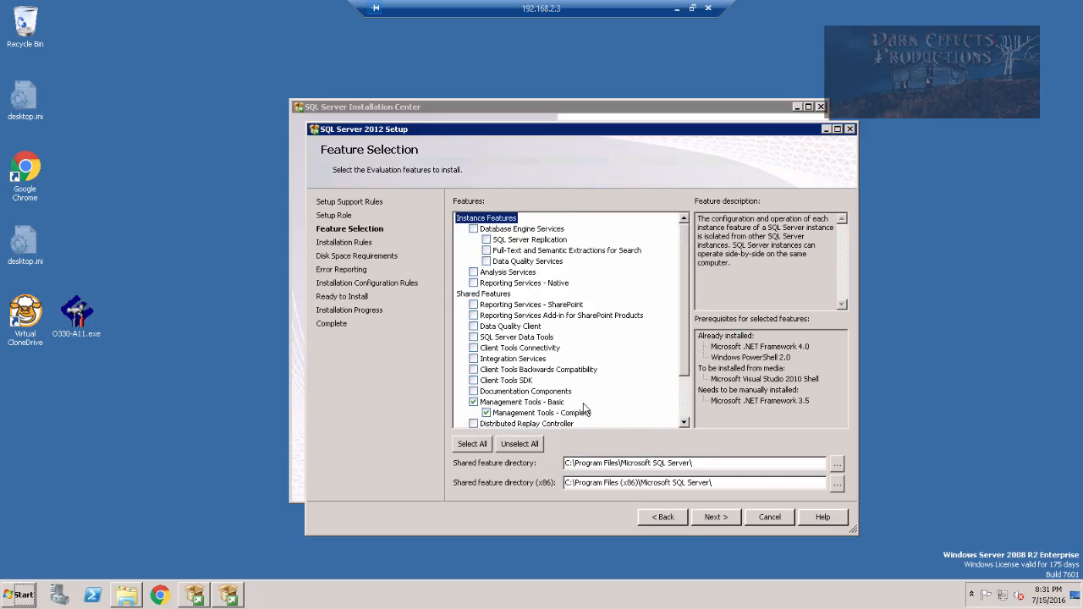
scroll(616, 404, down, 2)
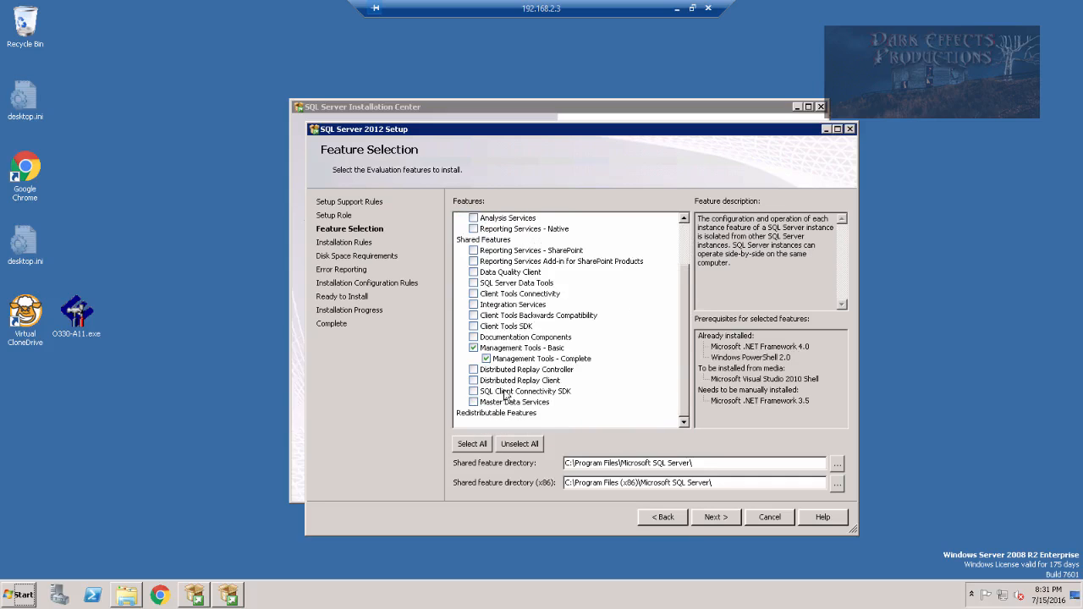
scroll(668, 373, up, 2)
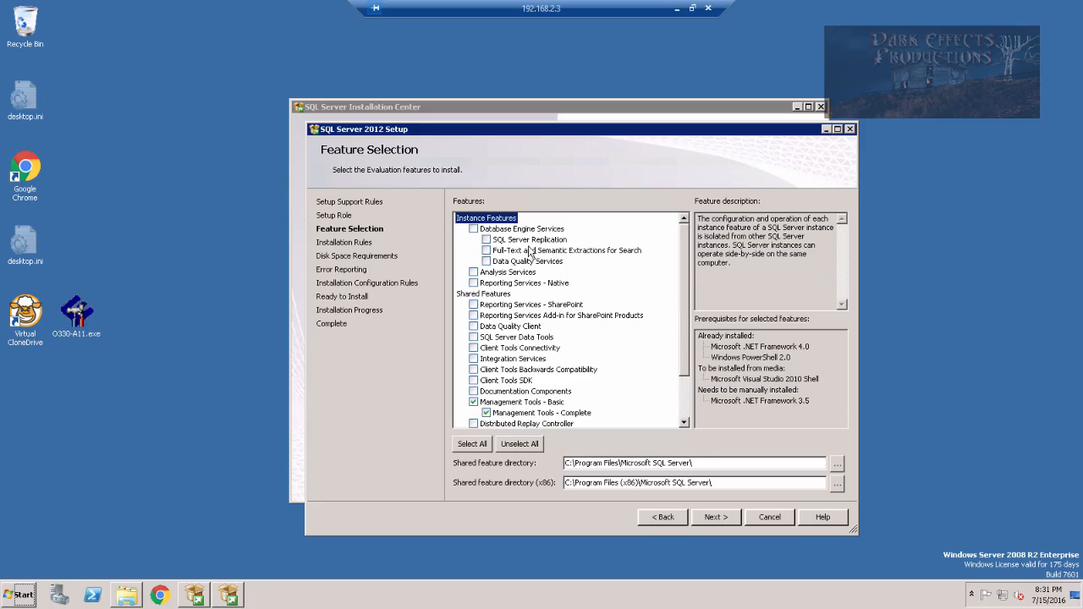
click(474, 229)
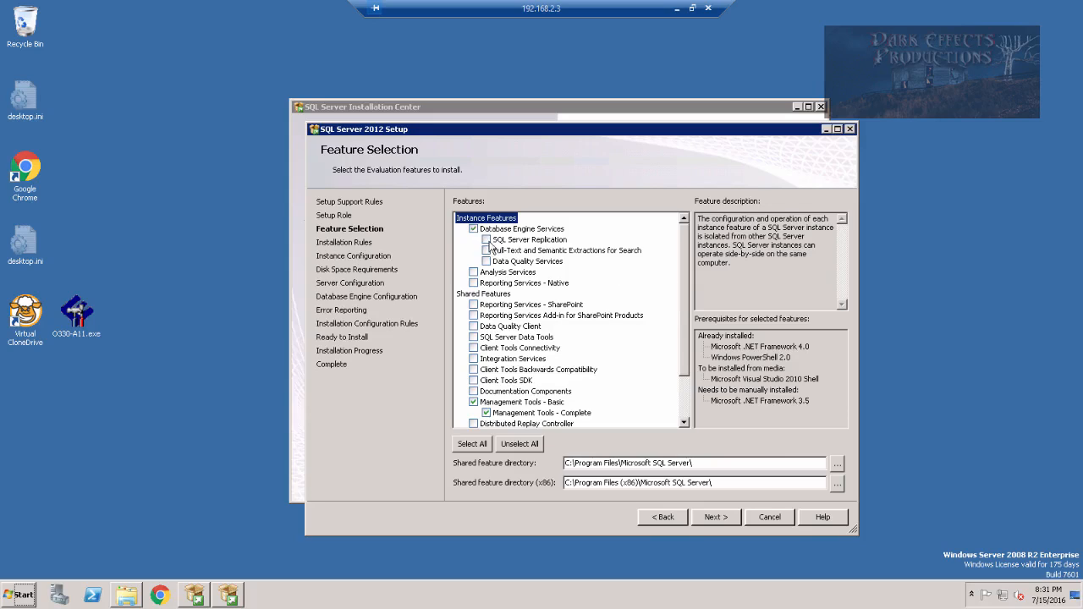
click(486, 251)
click(474, 272)
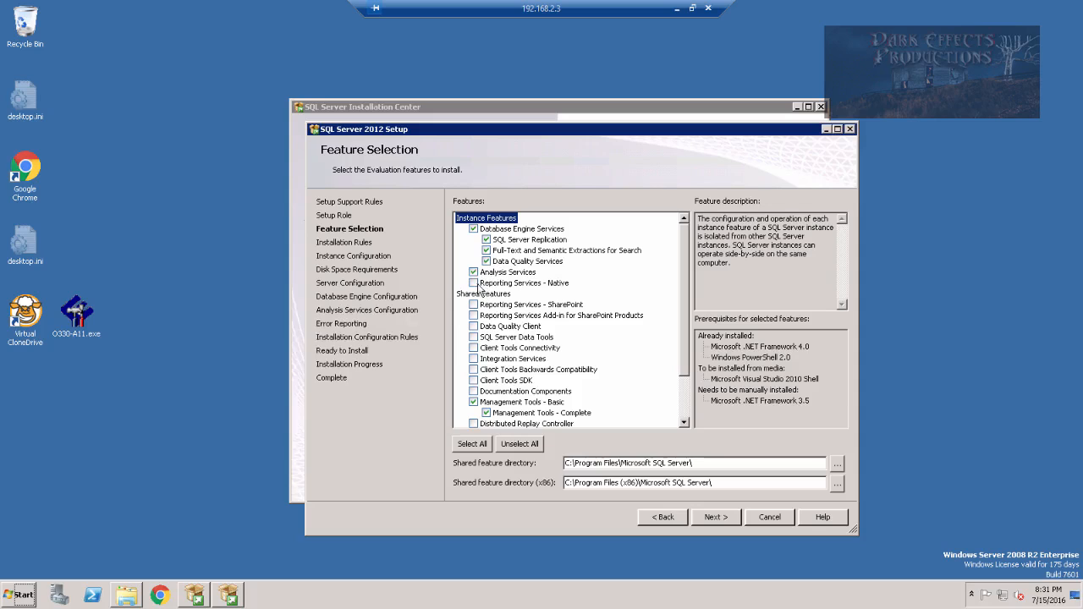
click(474, 283)
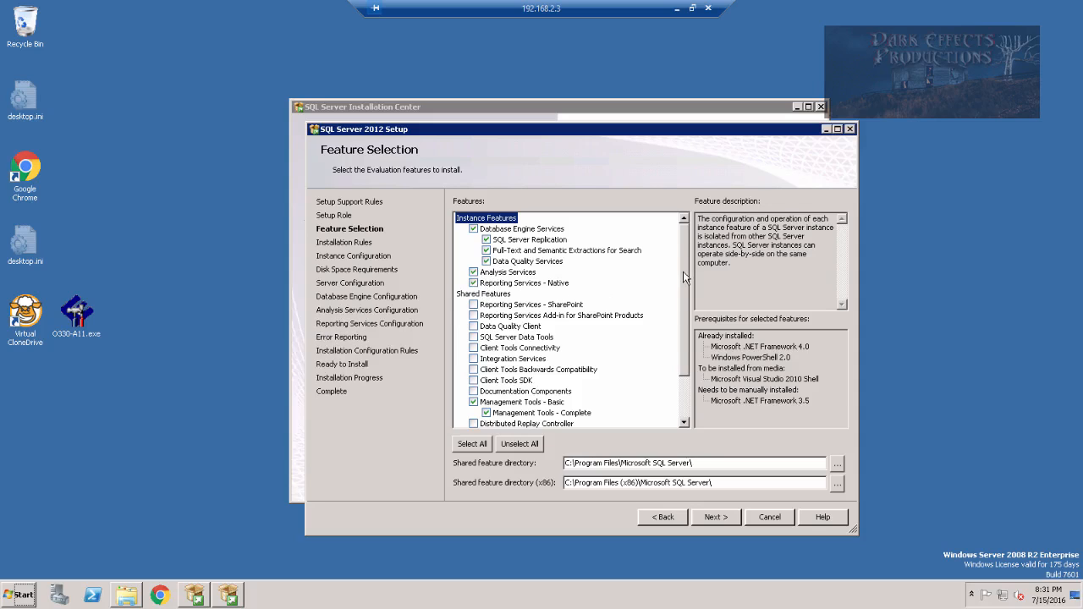
Tick Data Tools, Client Tools Connectivity, Backwards Compatibility and SDK, then close the installation media folder
scroll(485, 288, down, 2)
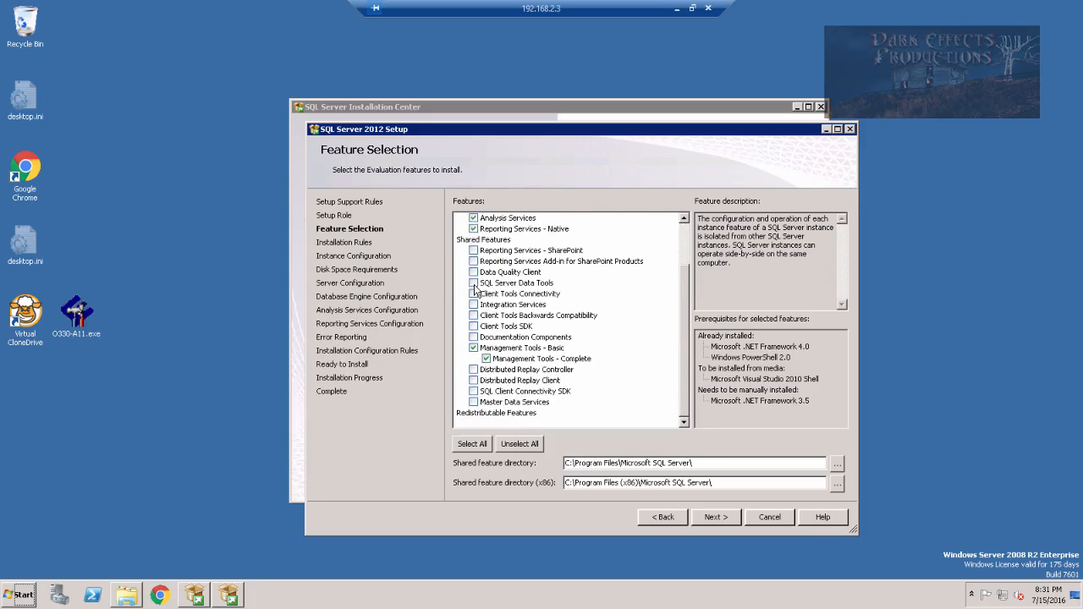
click(474, 283)
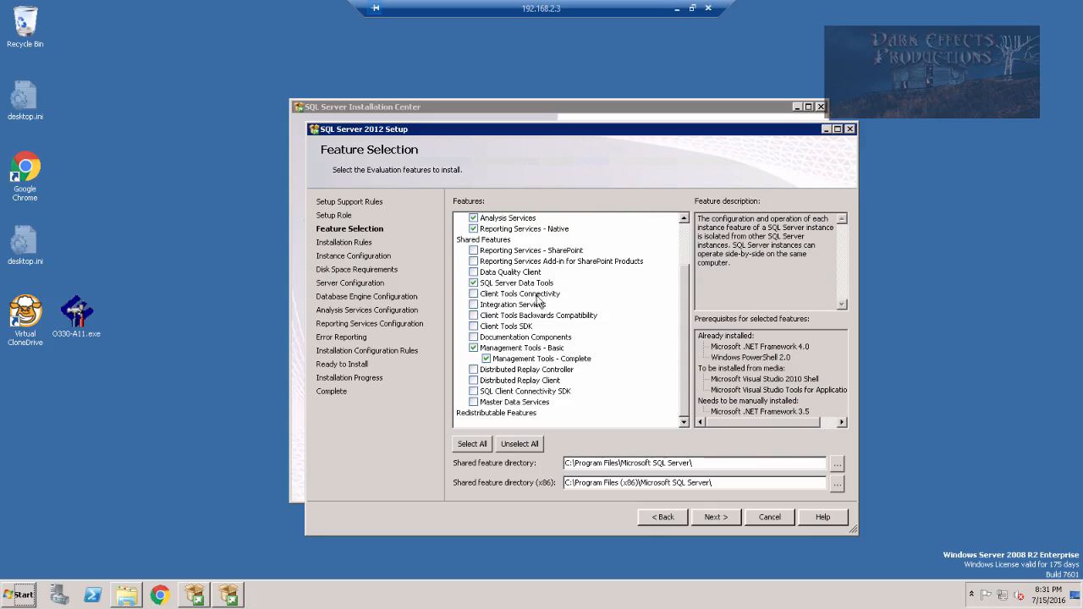
click(474, 294)
click(485, 320)
click(473, 325)
click(127, 595)
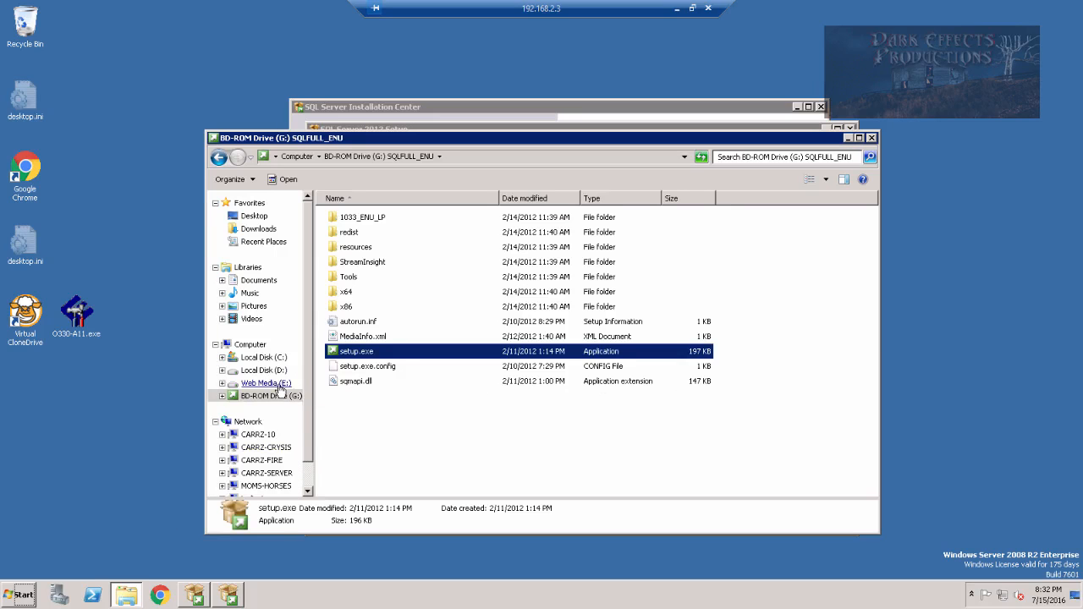
click(872, 137)
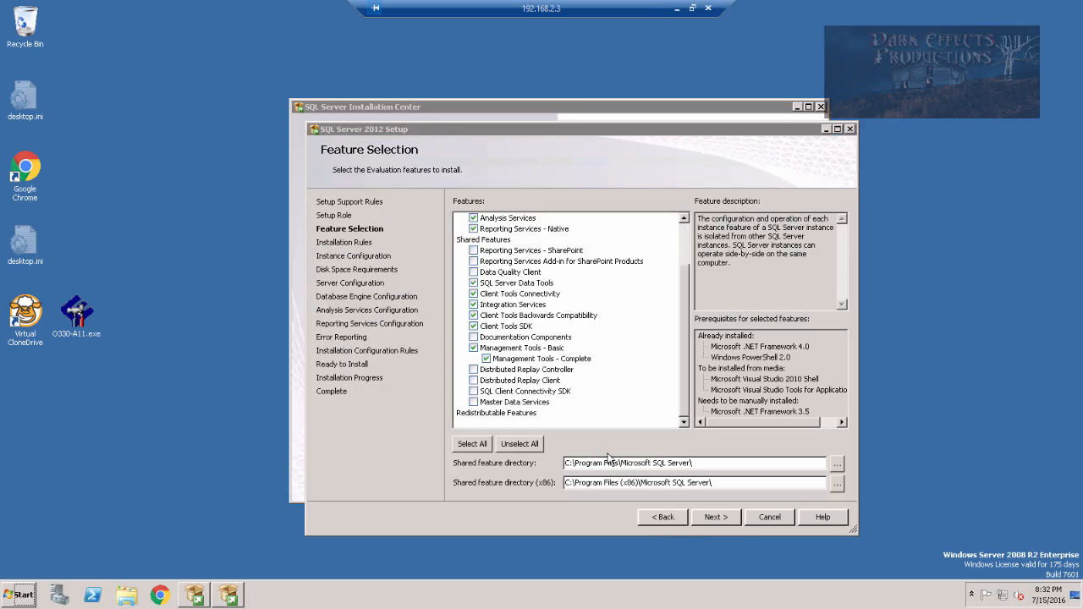
Change both shared feature directories from C:\Program Files to E:\Microsoft SQL Server\ and continue
drag(620, 463, 442, 465)
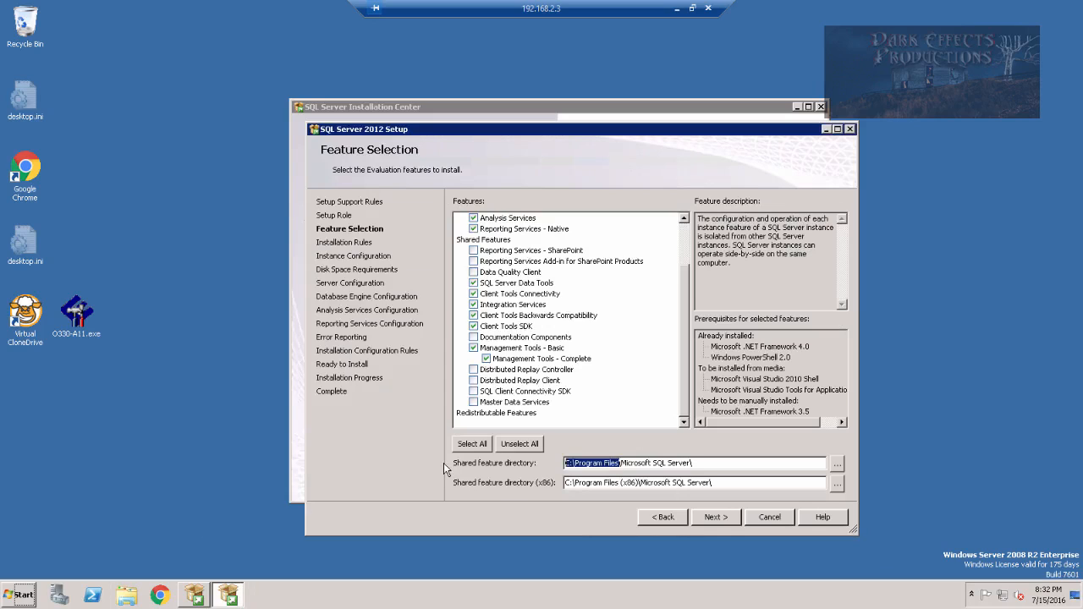
text(E:)
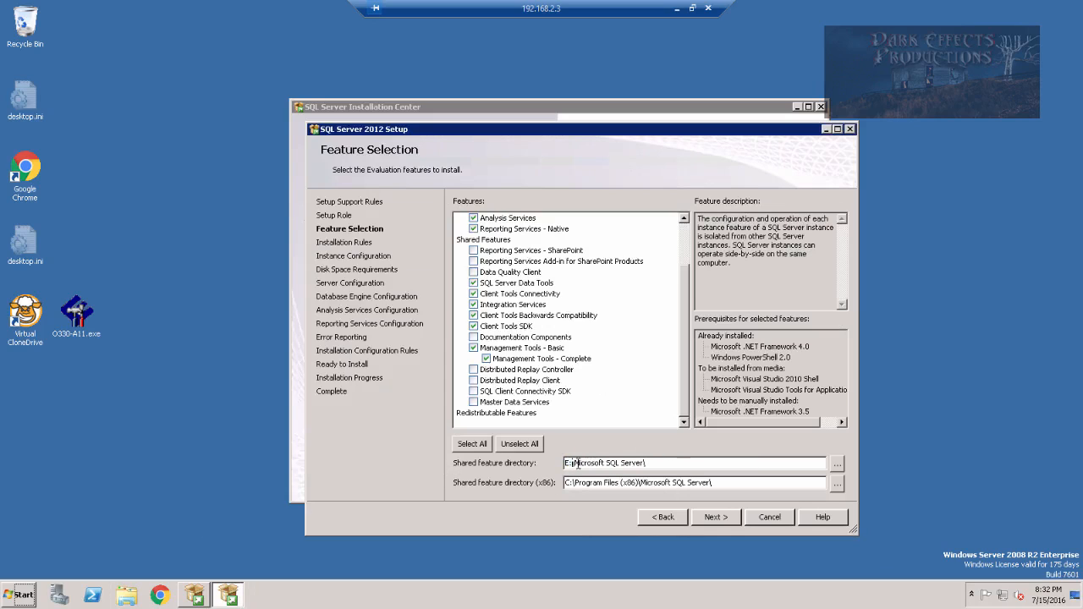
drag(648, 462, 480, 464)
key(ctrl+c)
drag(709, 482, 472, 484)
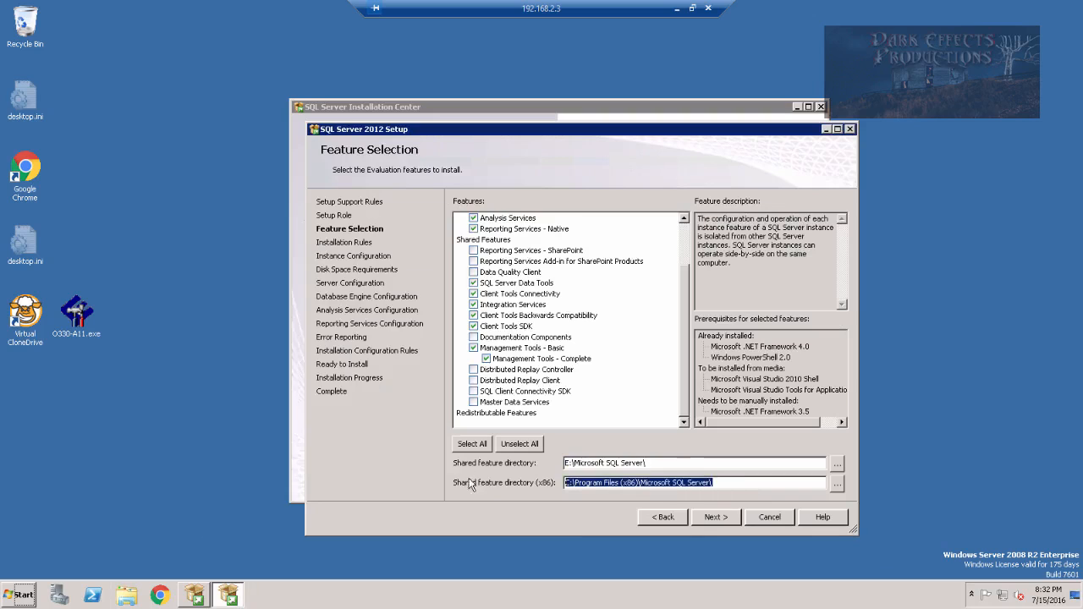
key(ctrl+v)
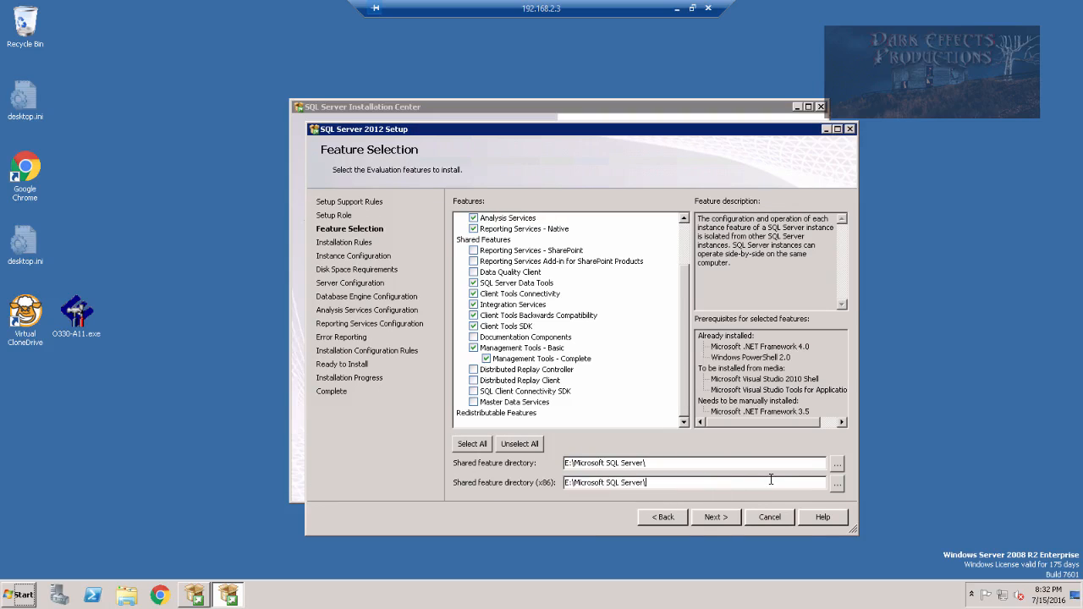
click(715, 517)
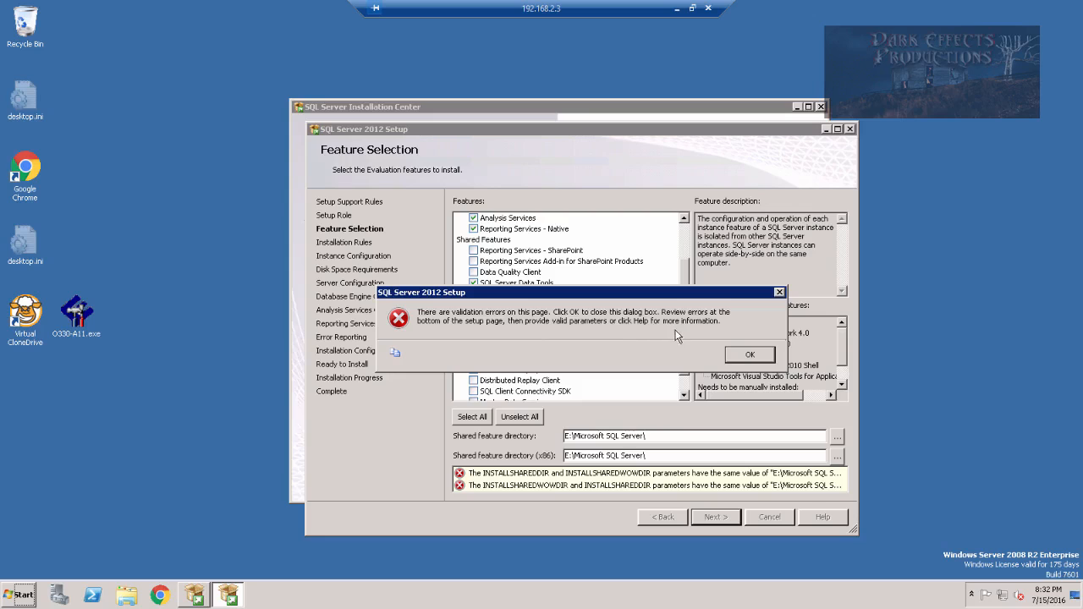
Dismiss the identical-paths error and continue with a separate E: folder for the x86 directory
click(750, 355)
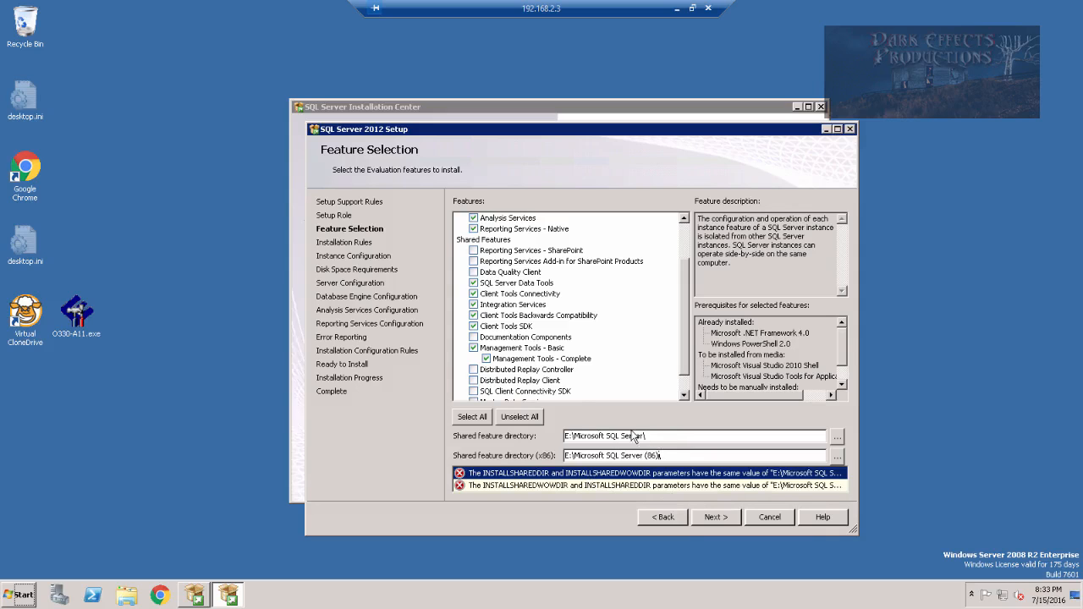
click(721, 519)
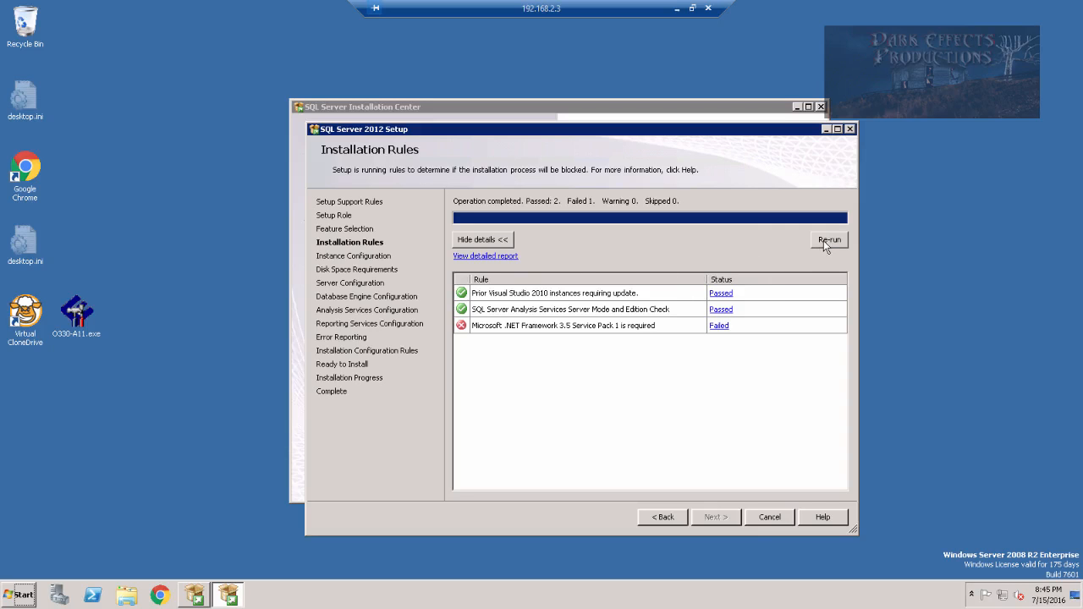
Re-run the installation rules until all pass, then set the instance root directory to E:
click(824, 240)
click(715, 517)
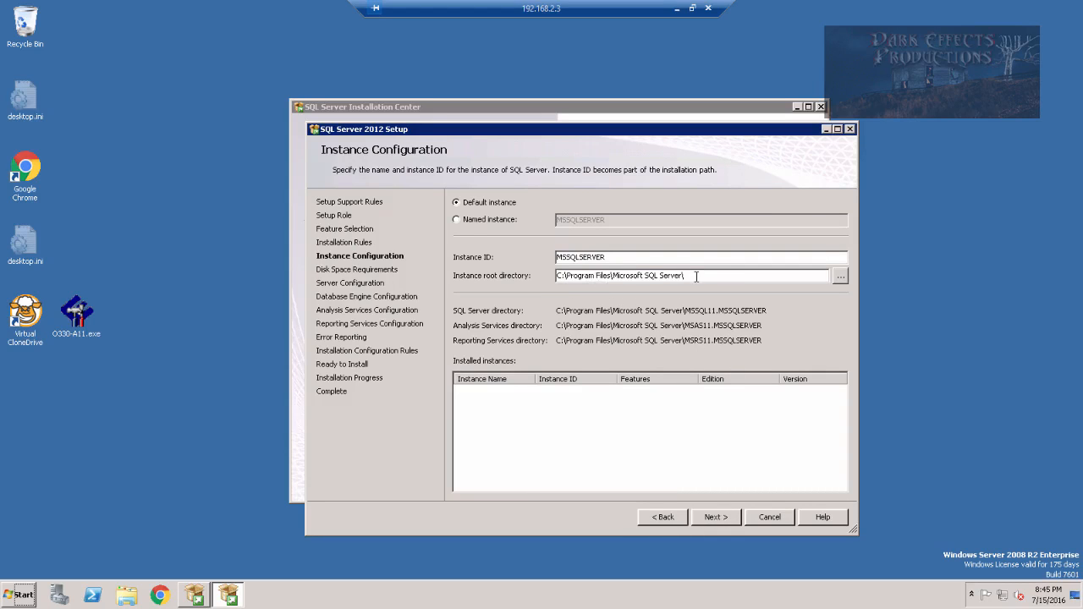
drag(697, 276, 421, 275)
key(ctrl+v)
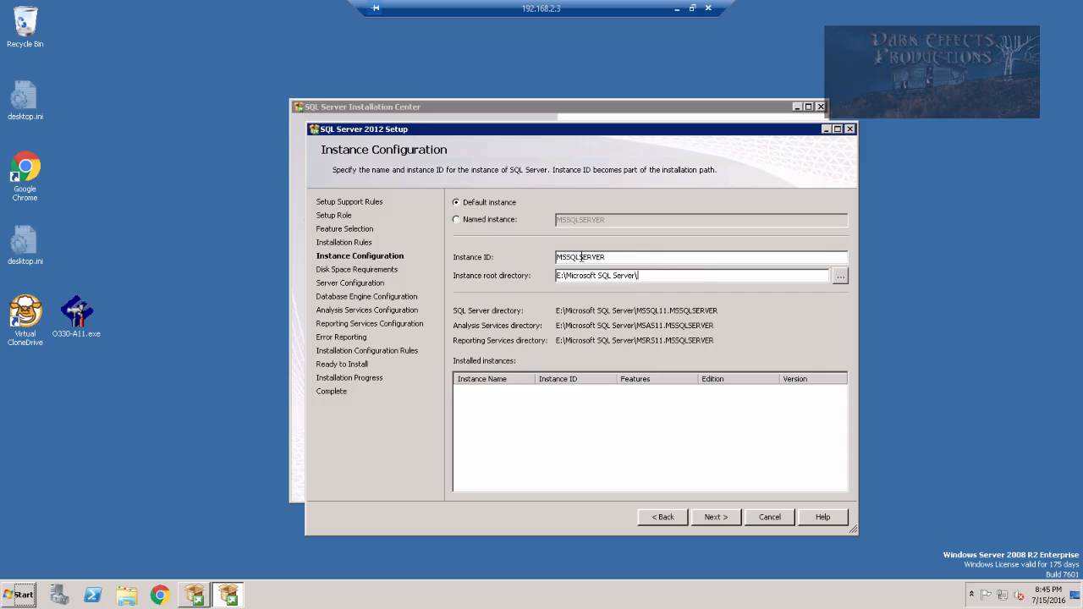
Install a named instance called carrz2005 with instance ID CARRZ2005
click(477, 221)
key(BackSpace)
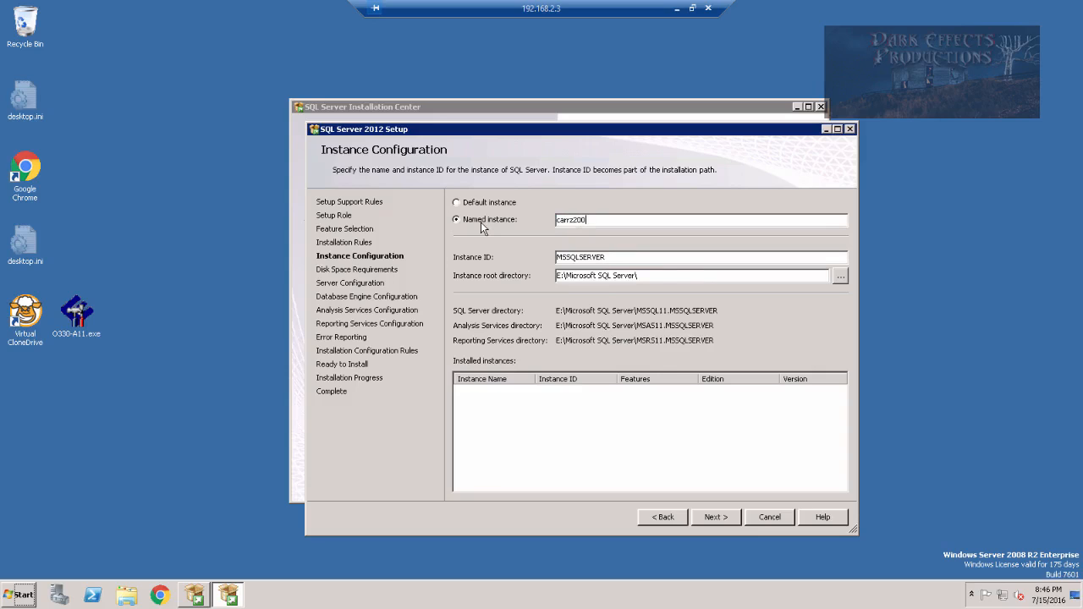
text(carrz2005)
key(Tab)
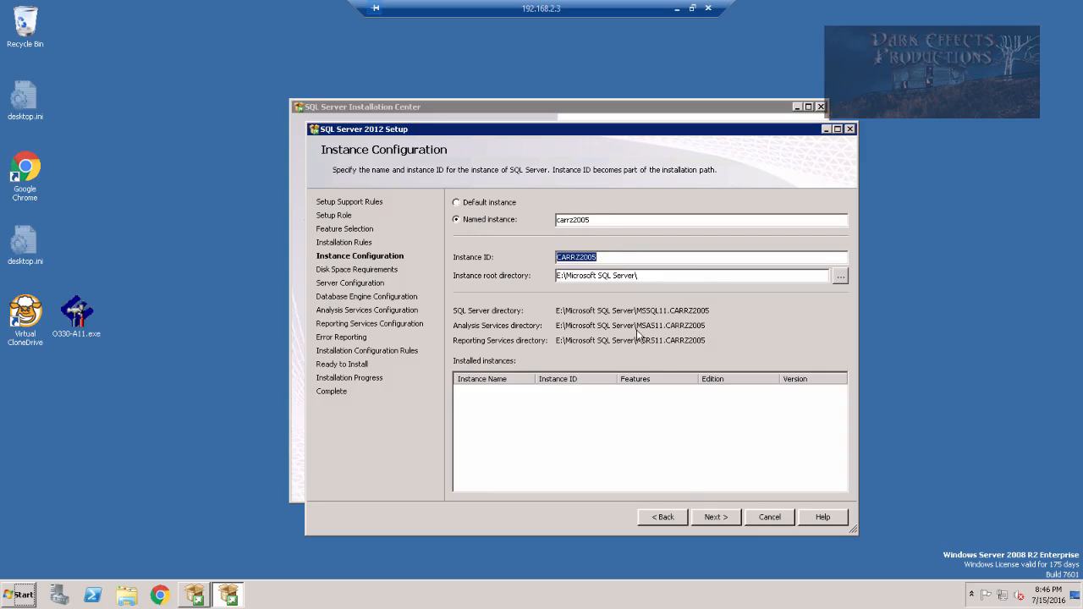
click(717, 522)
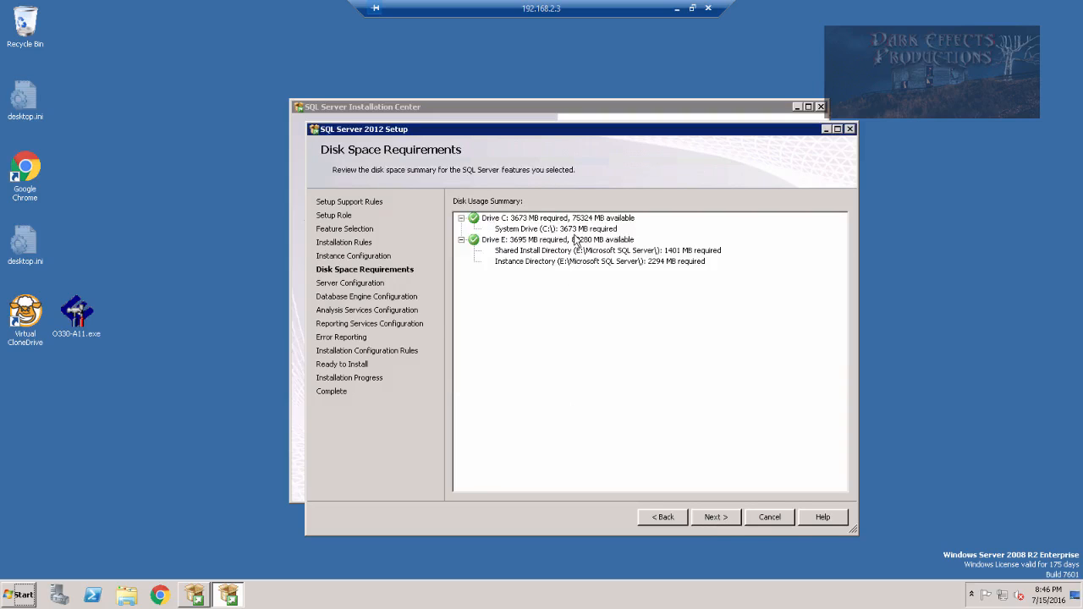
Configure the Database Engine for Mixed Mode with an sa password and the current user as administrator
click(714, 518)
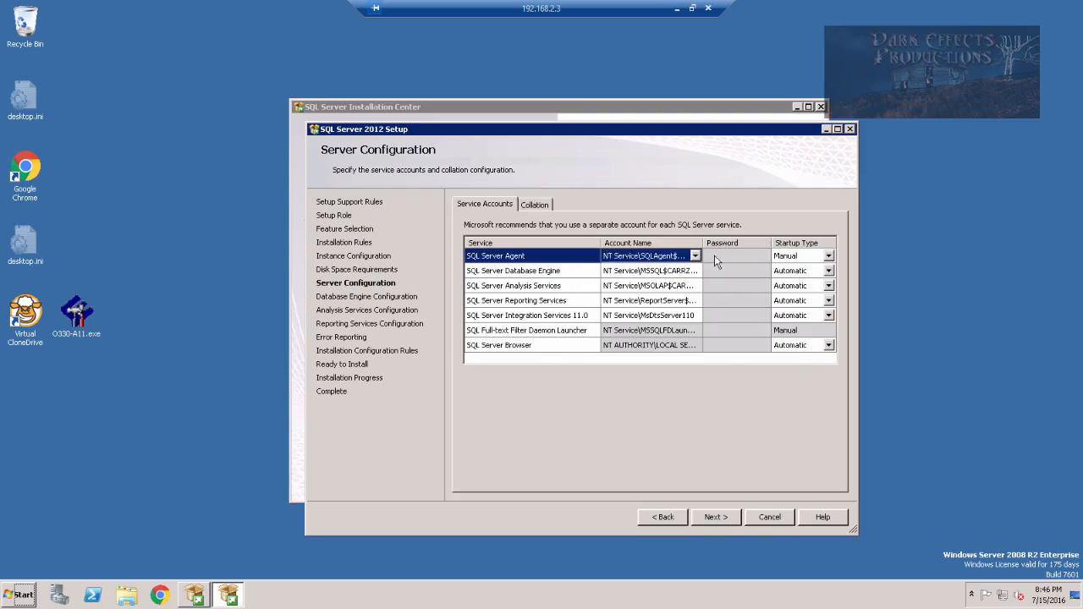
click(716, 517)
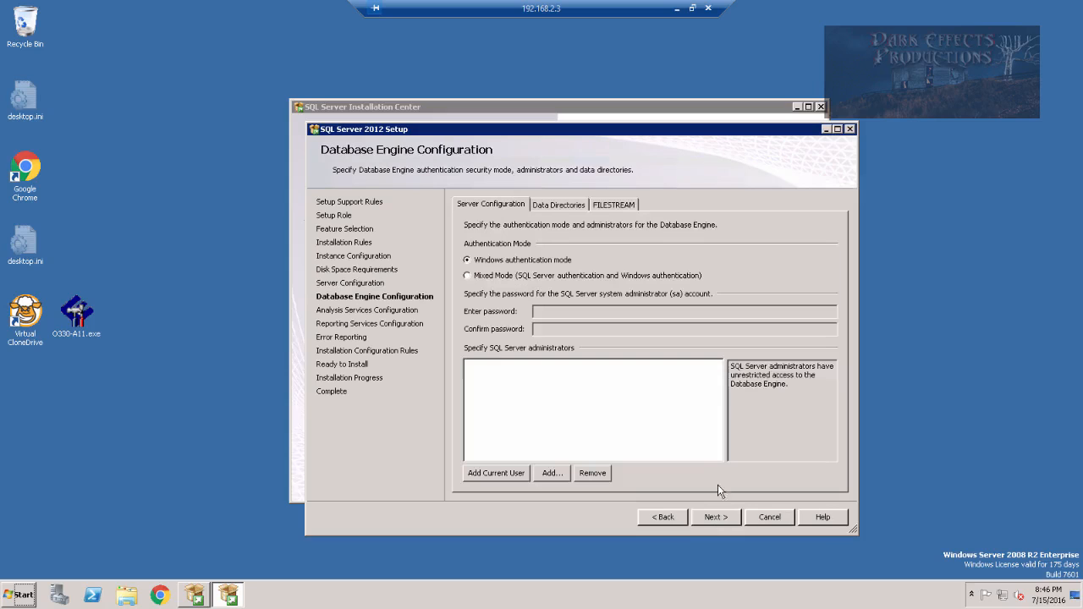
click(470, 276)
click(579, 312)
text(●●●●●●●●)
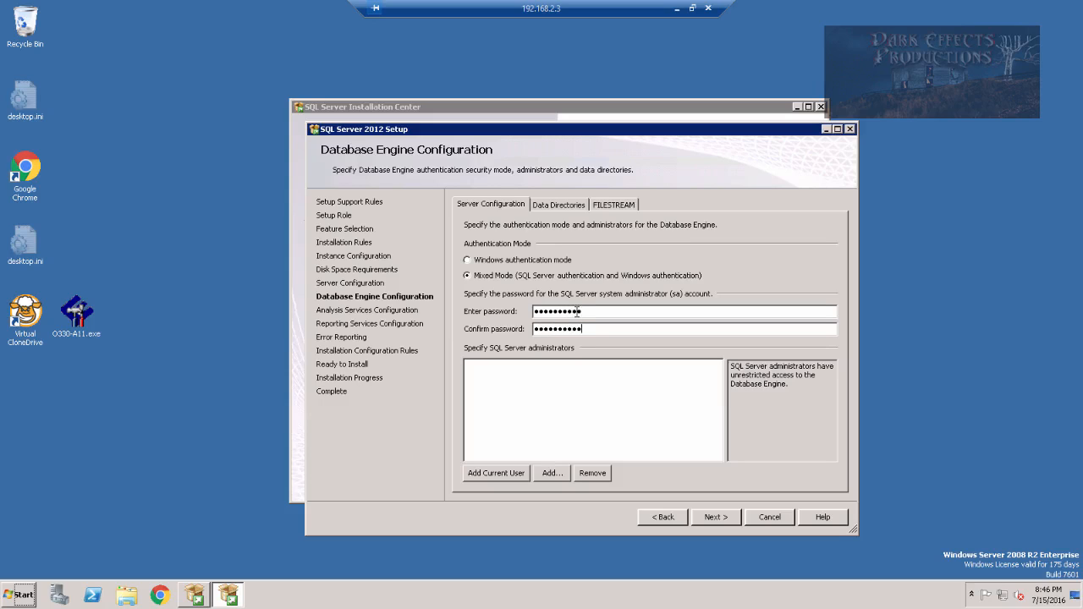
click(508, 473)
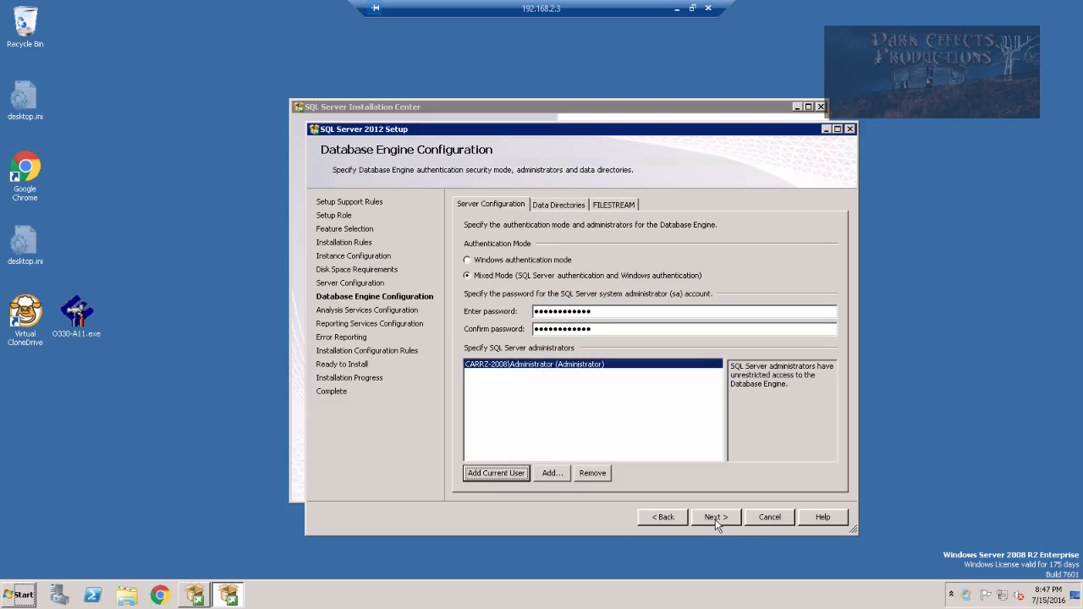
click(559, 205)
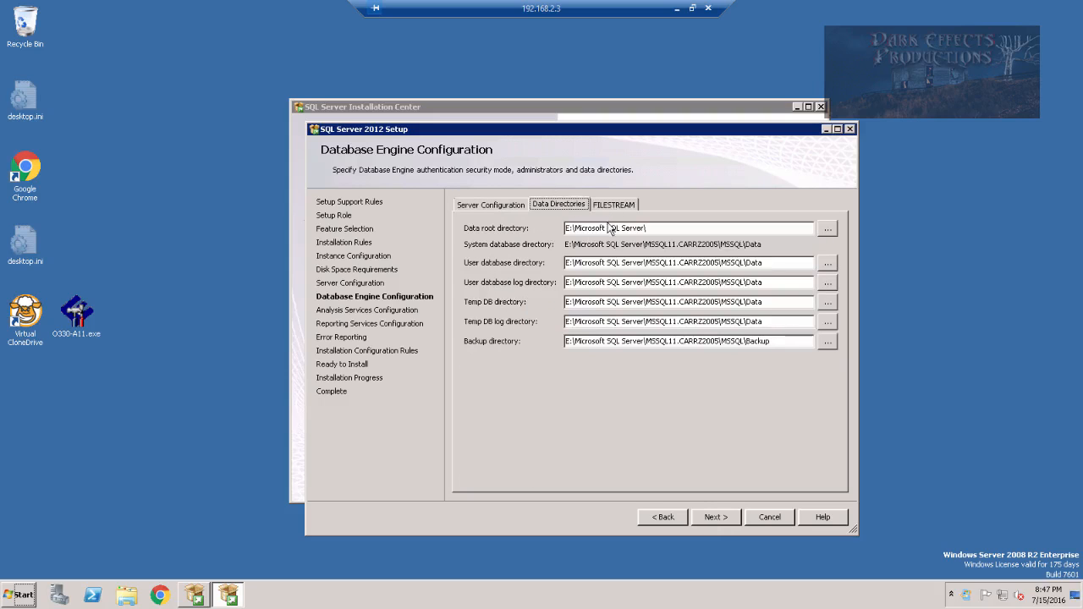
click(613, 205)
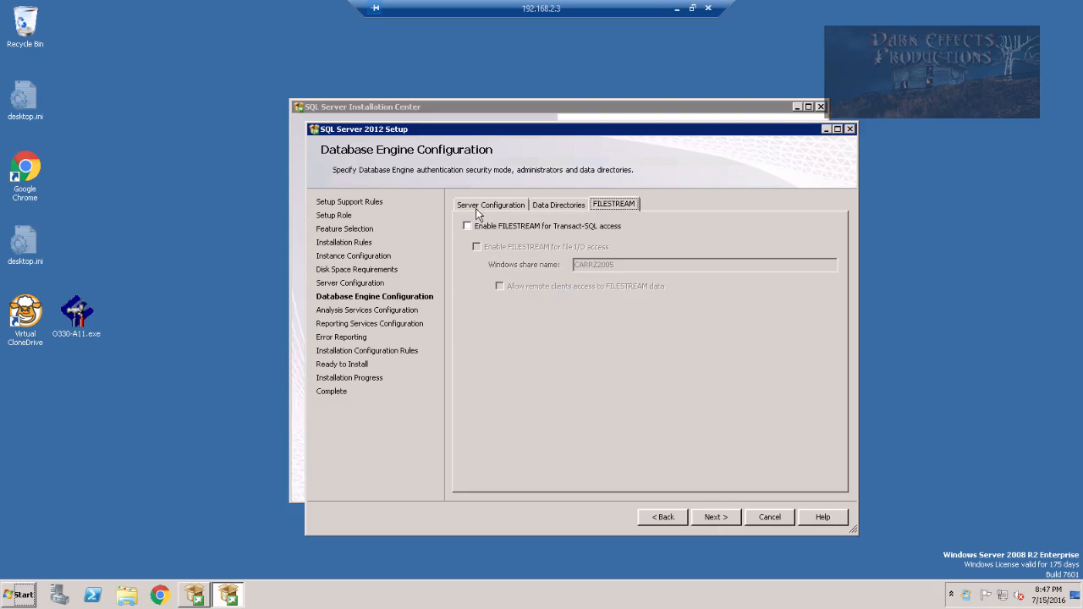
click(481, 208)
click(713, 519)
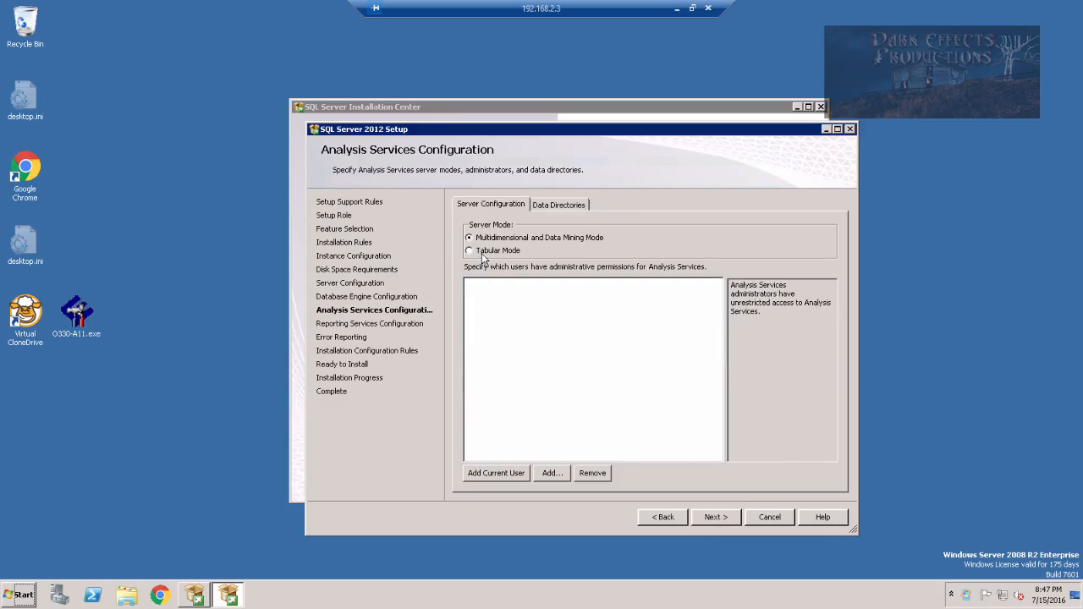
Make the current user an Analysis Services administrator and keep Reporting Services install-and-configure
click(496, 473)
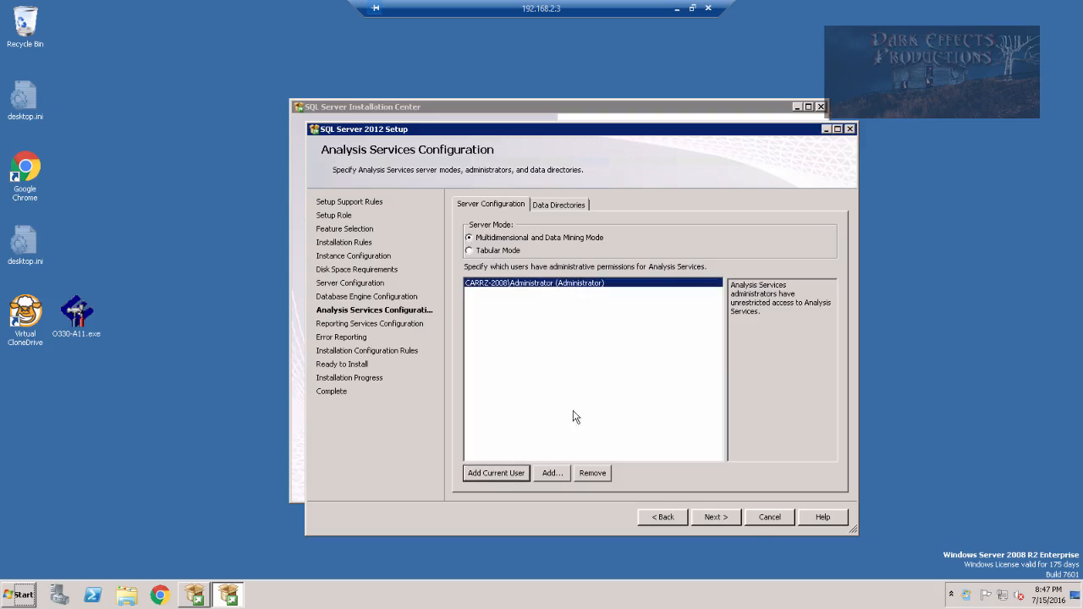
click(724, 518)
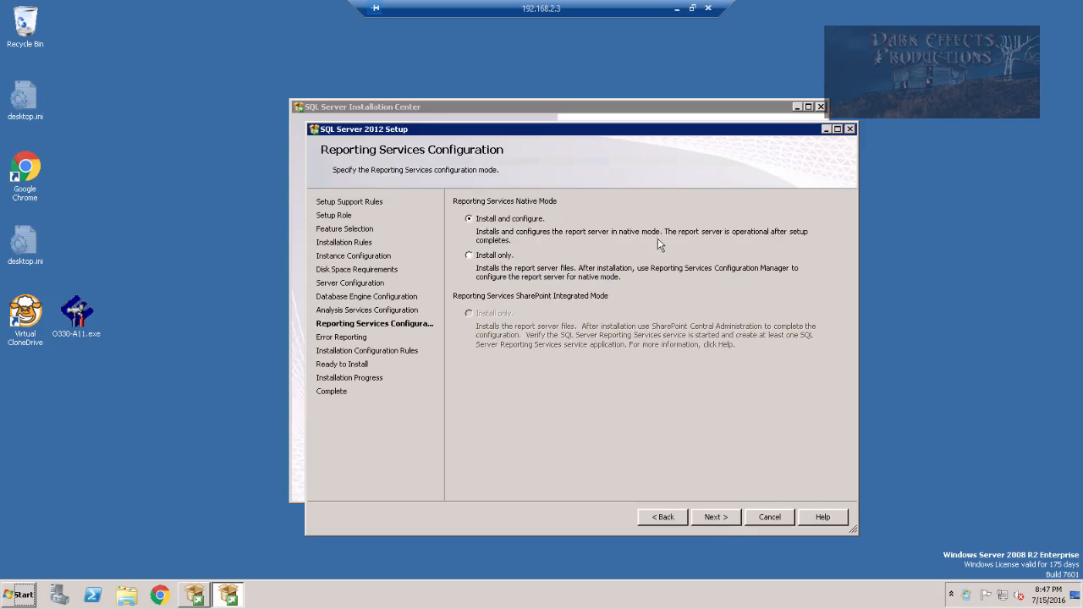
click(716, 518)
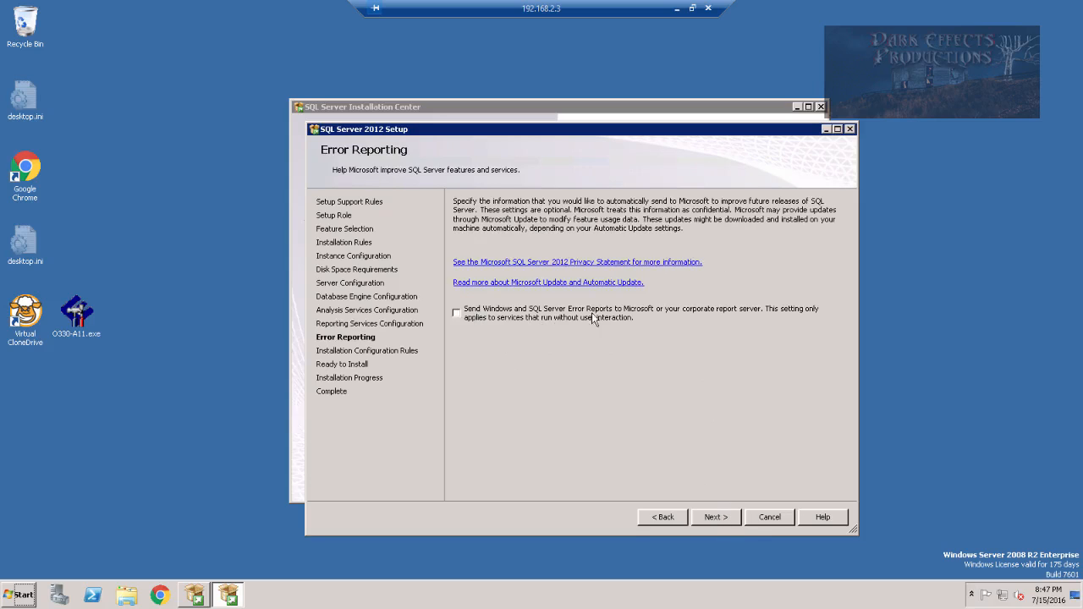
Skip error reporting and confirm all 7 installation configuration rules passed
click(722, 518)
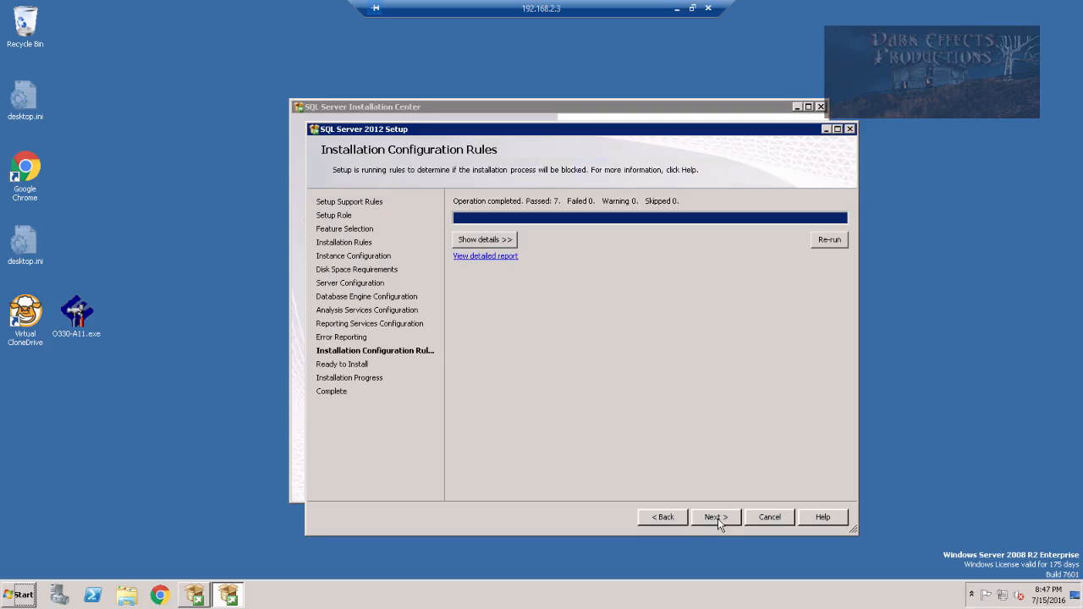
click(494, 241)
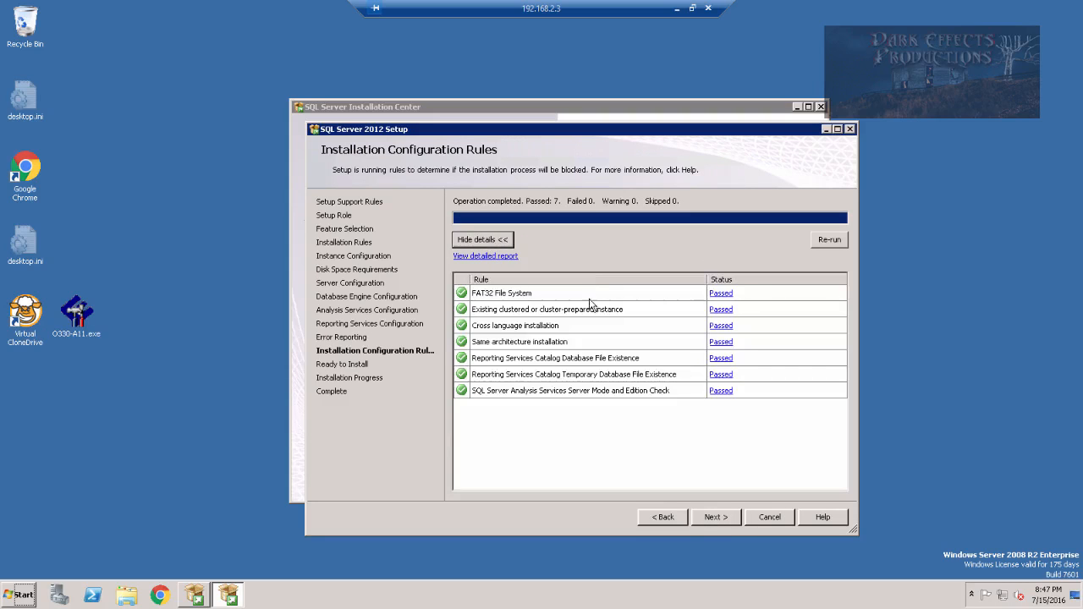
click(715, 516)
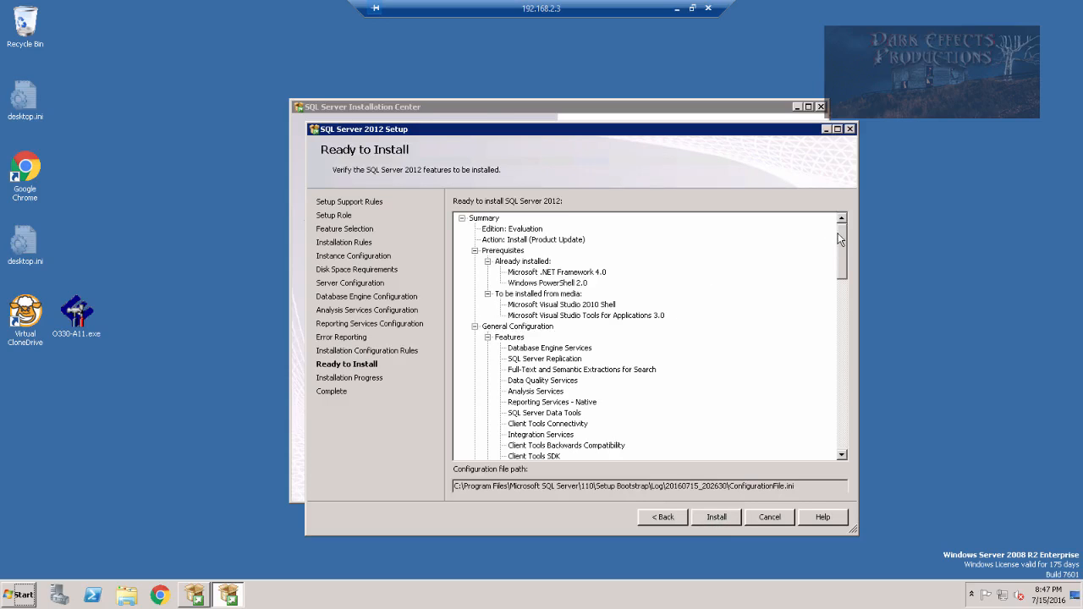
Review the Ready to Install feature summary and run the installation to completion
drag(842, 242, 832, 219)
click(717, 517)
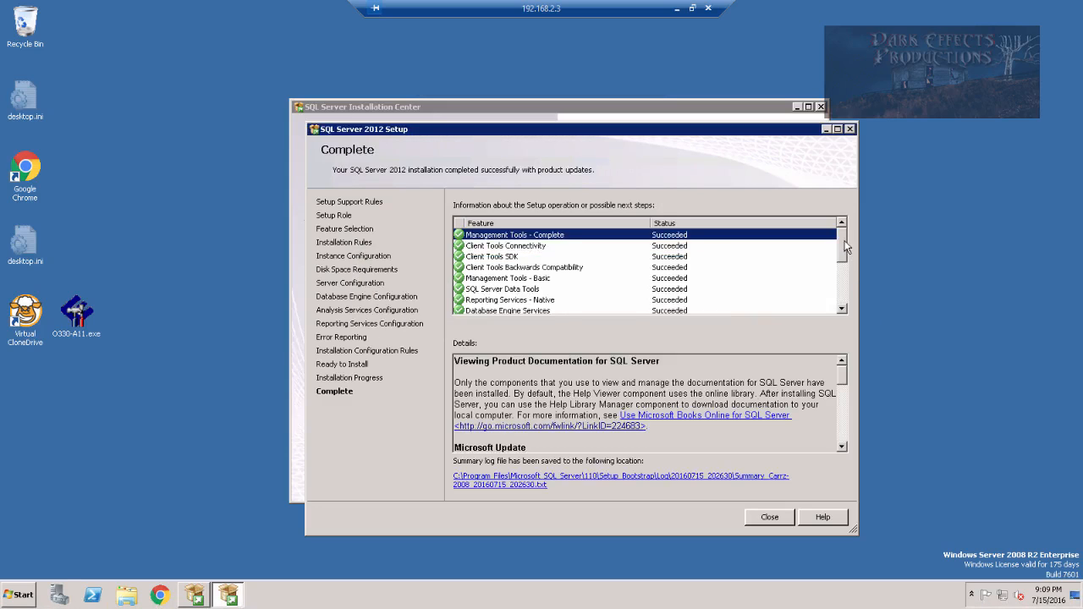
Close the completed SQL Server 2012 Setup wizard and the SQL Server Installation Center
drag(843, 259, 845, 306)
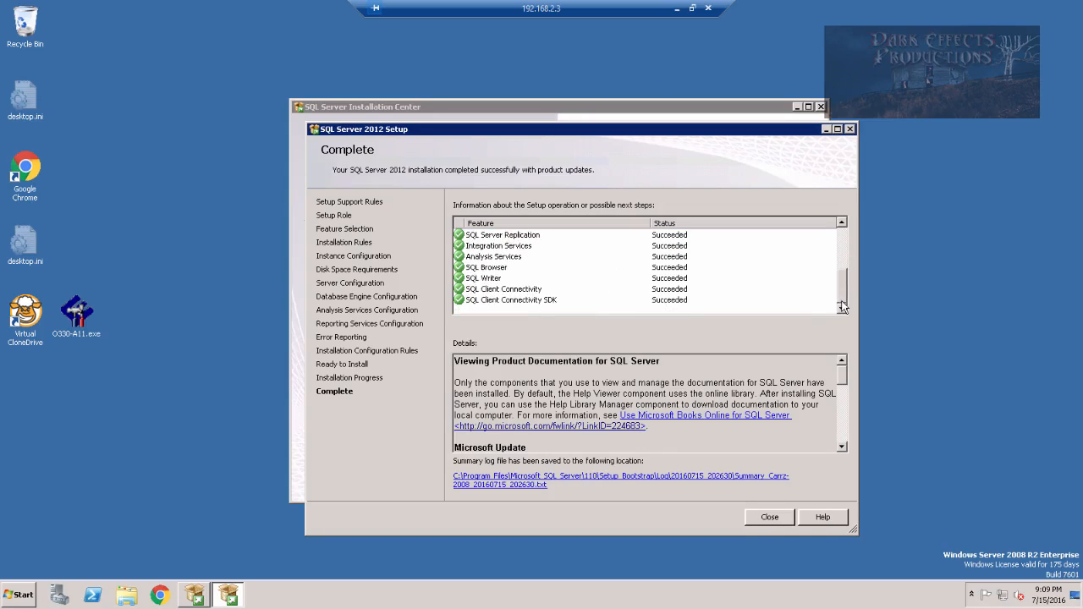
click(769, 518)
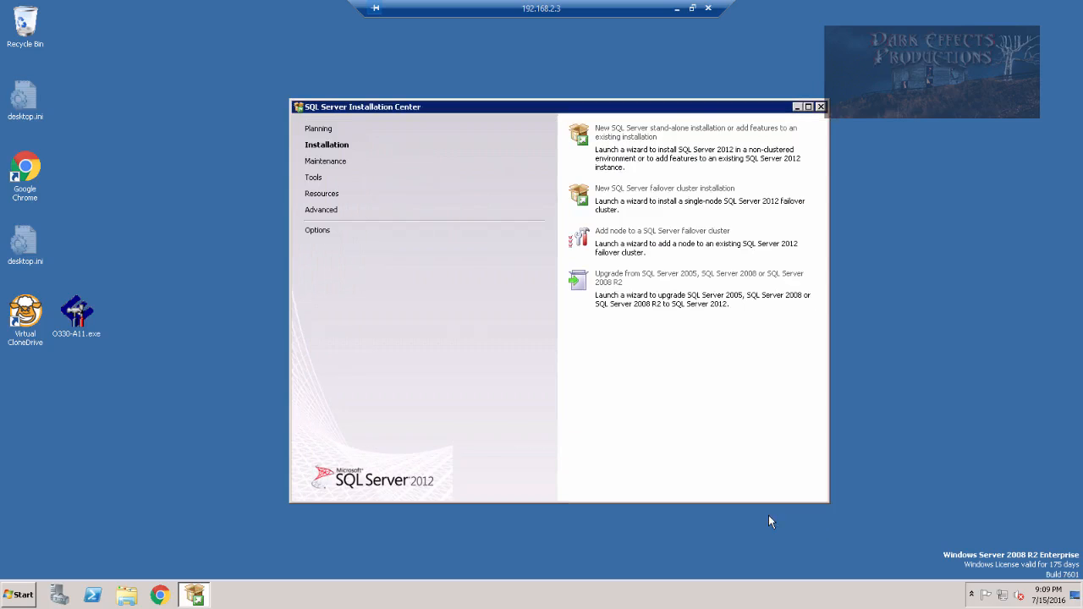
click(820, 107)
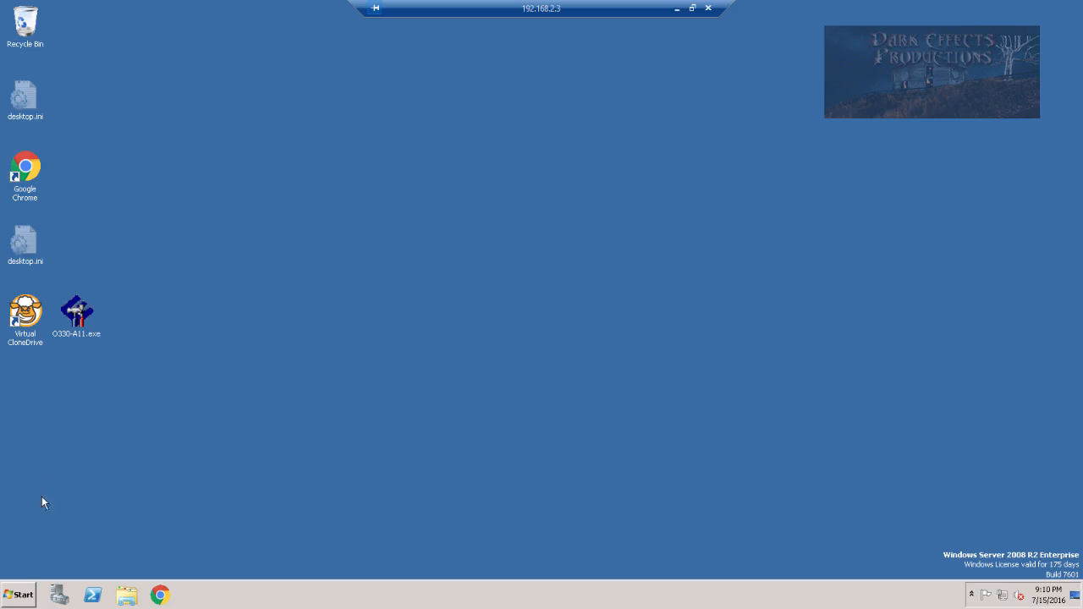
Launch SQL Server Management Studio from the Microsoft SQL Server 2012 program group in the Start Menu
click(17, 596)
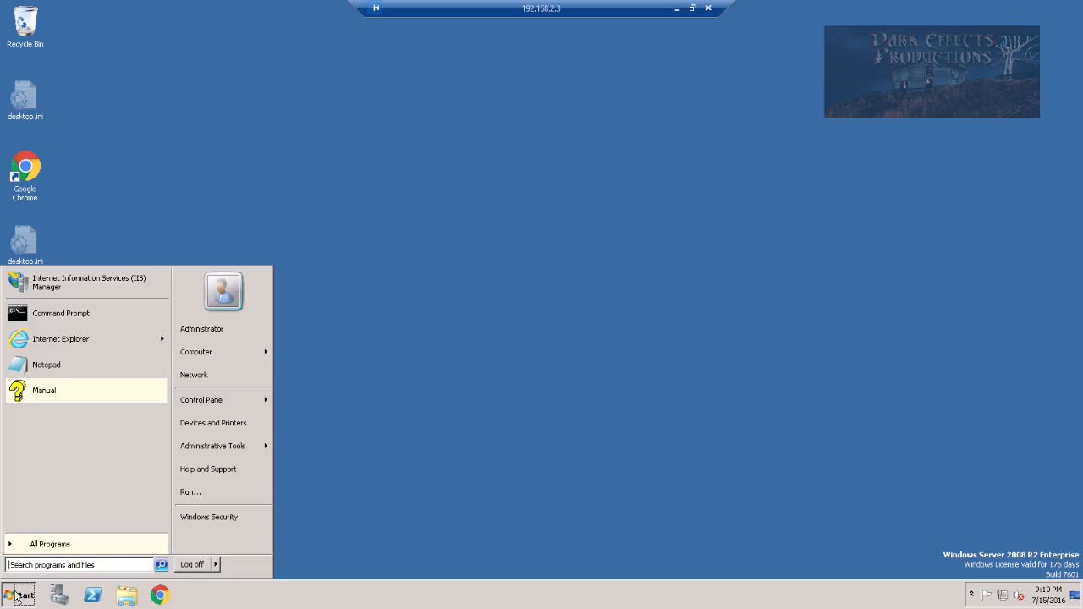
click(37, 546)
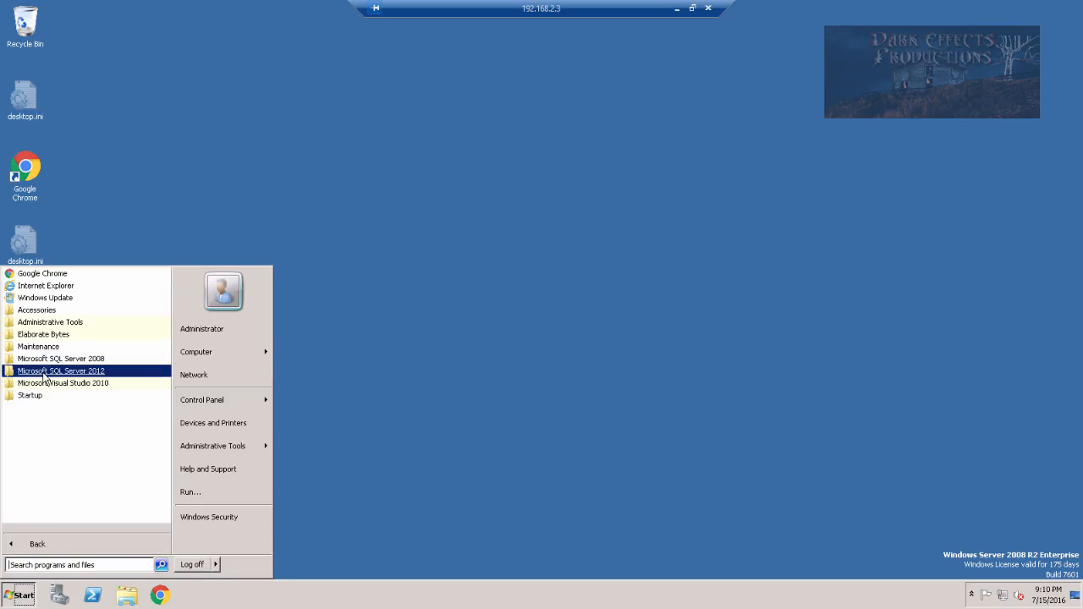
click(26, 375)
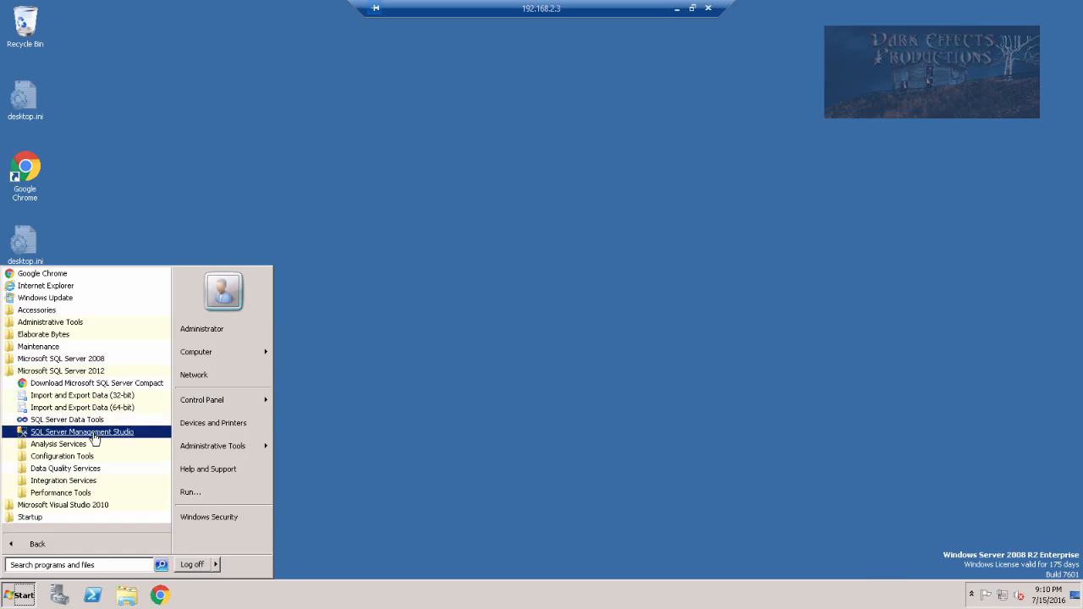
click(95, 433)
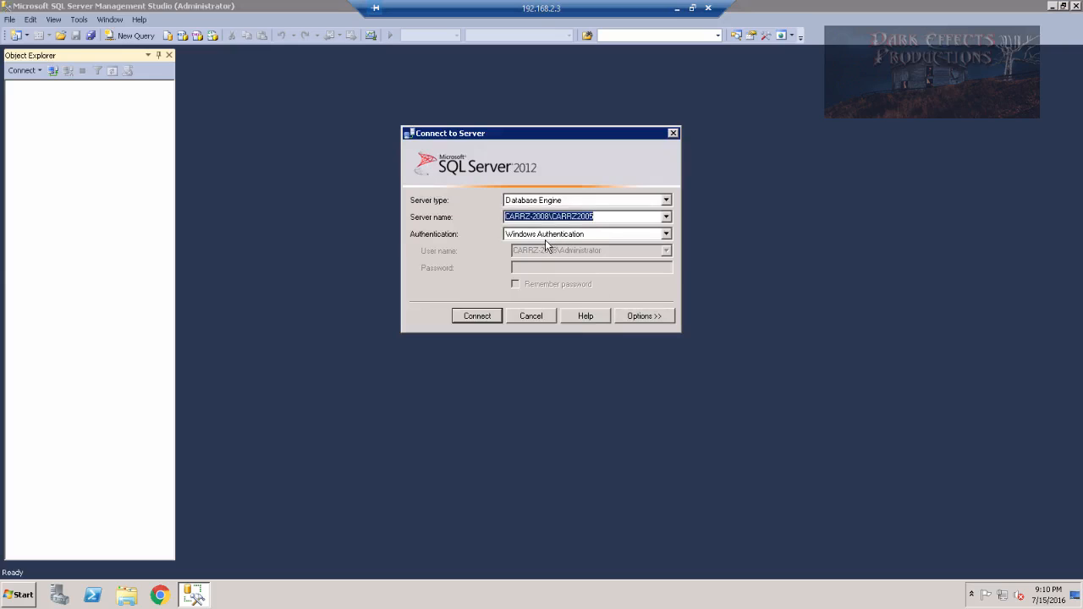
Connect to CARRZ-2008\CARRZ2005 with Windows Authentication and open the Security > Logins context menu
click(477, 317)
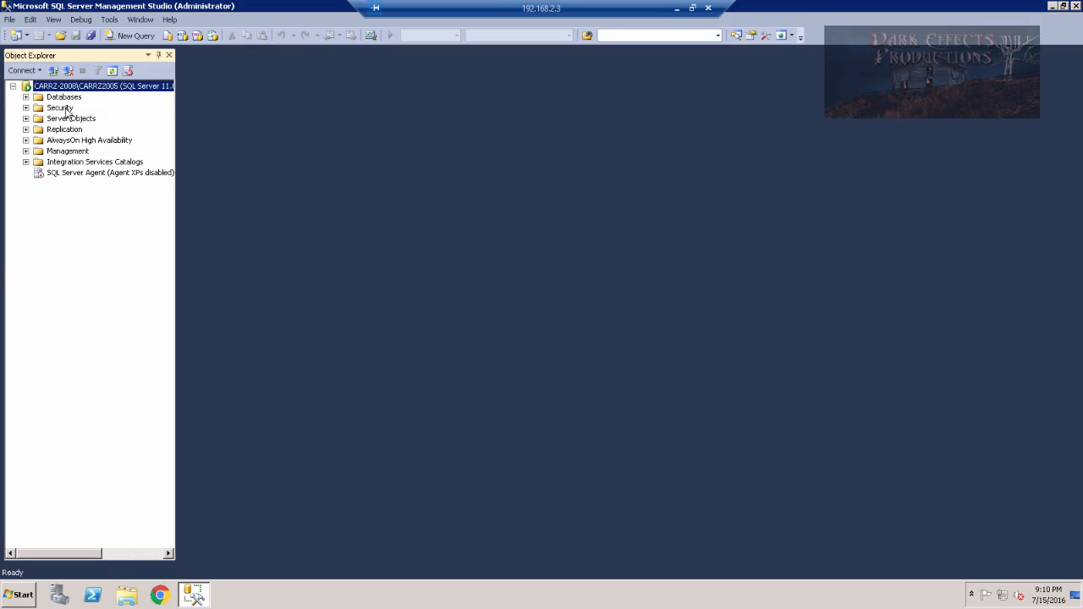
click(25, 107)
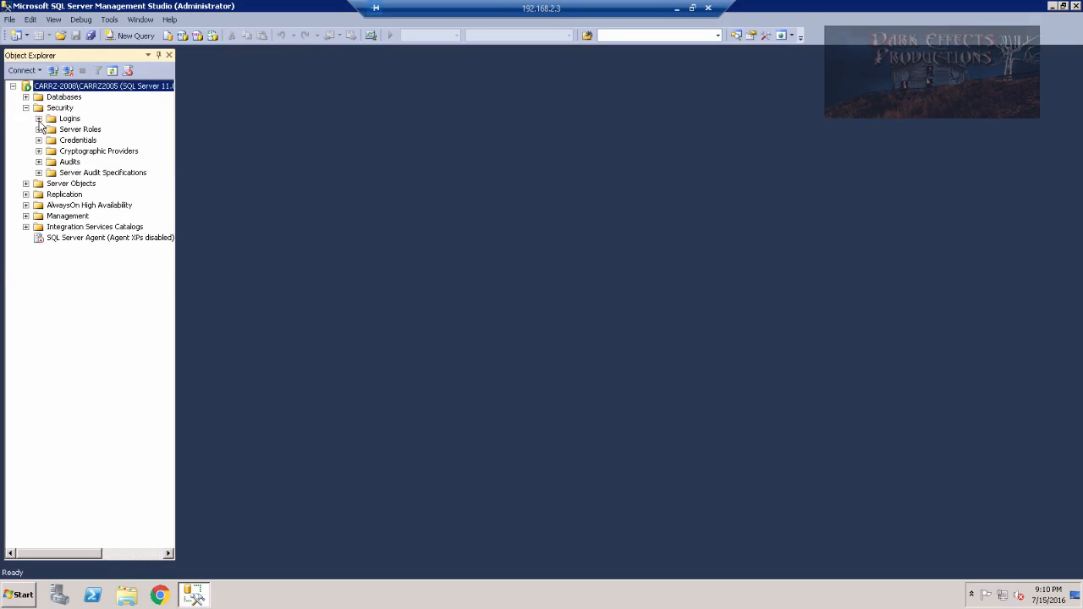
click(38, 118)
right_click(74, 120)
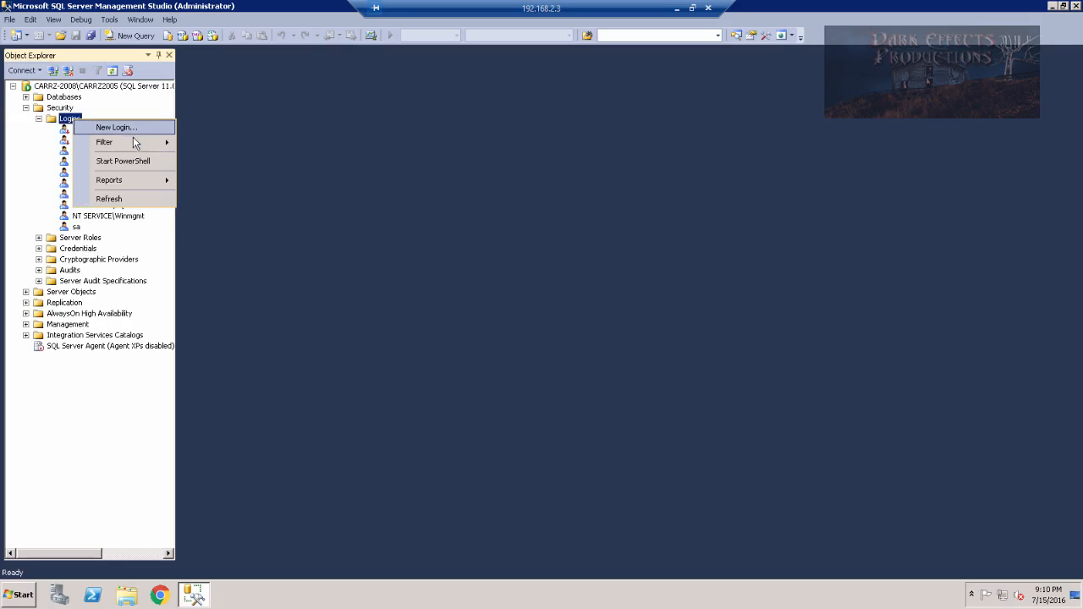
Create a SQL Server-authenticated login with a password, no policy enforcement, and the sysadmin role
click(128, 127)
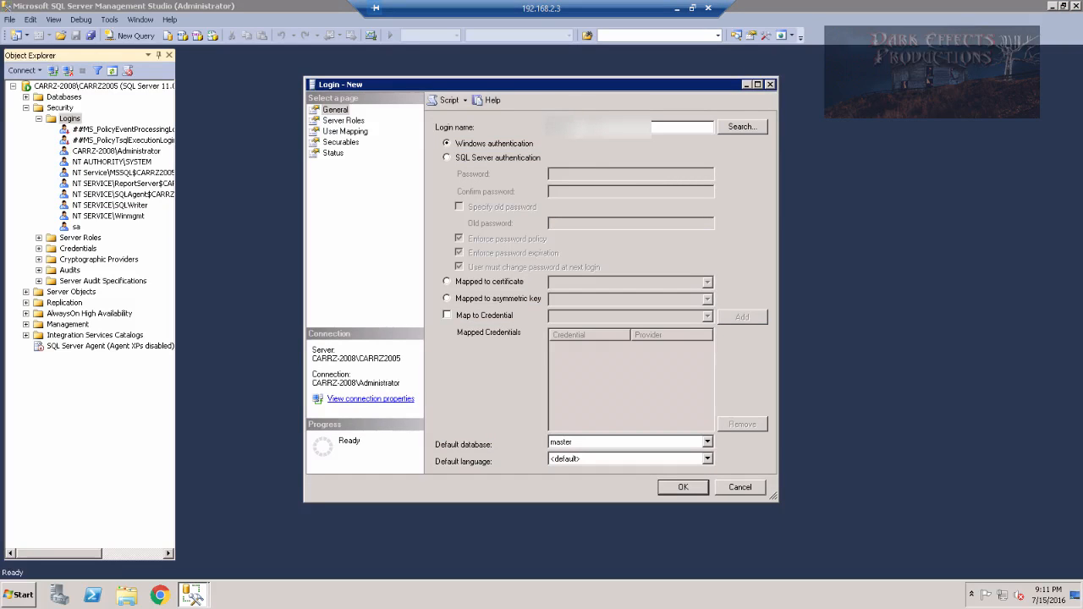
click(447, 158)
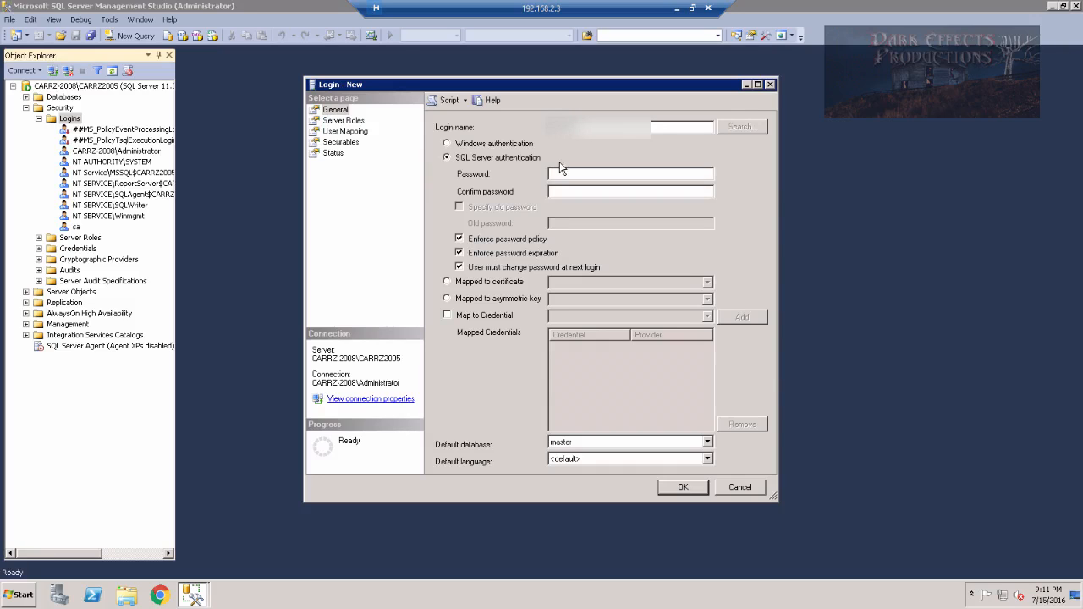
click(560, 175)
key(BackSpace)
click(461, 240)
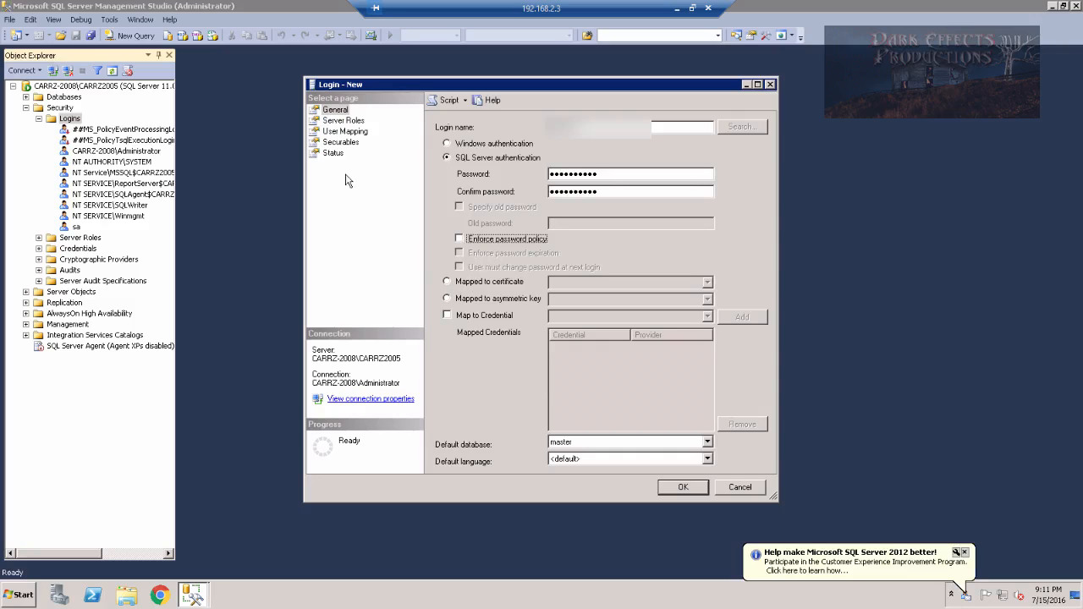
click(342, 121)
click(440, 250)
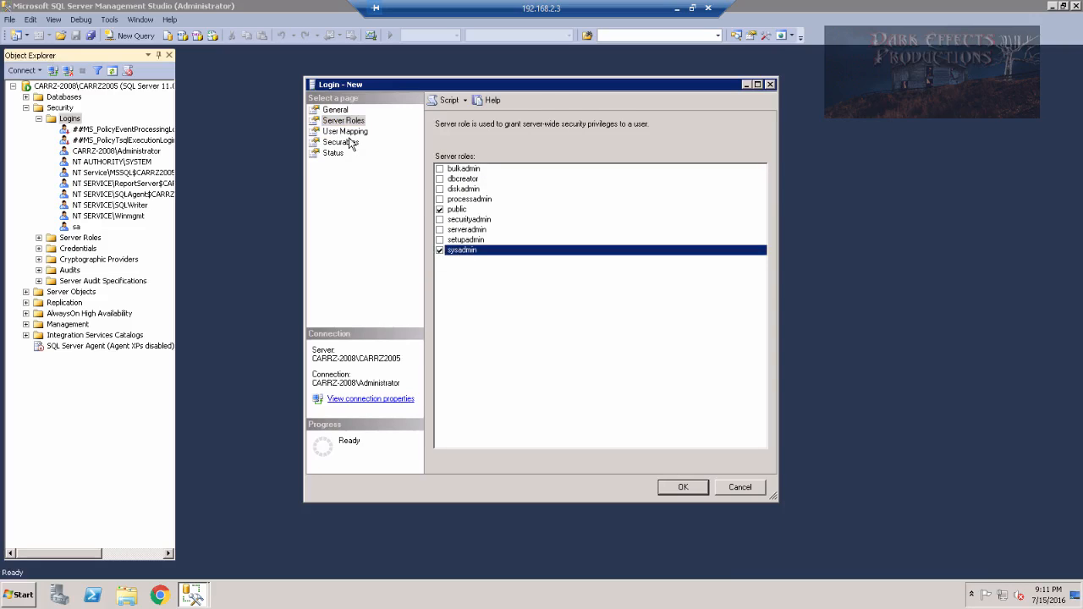
click(336, 110)
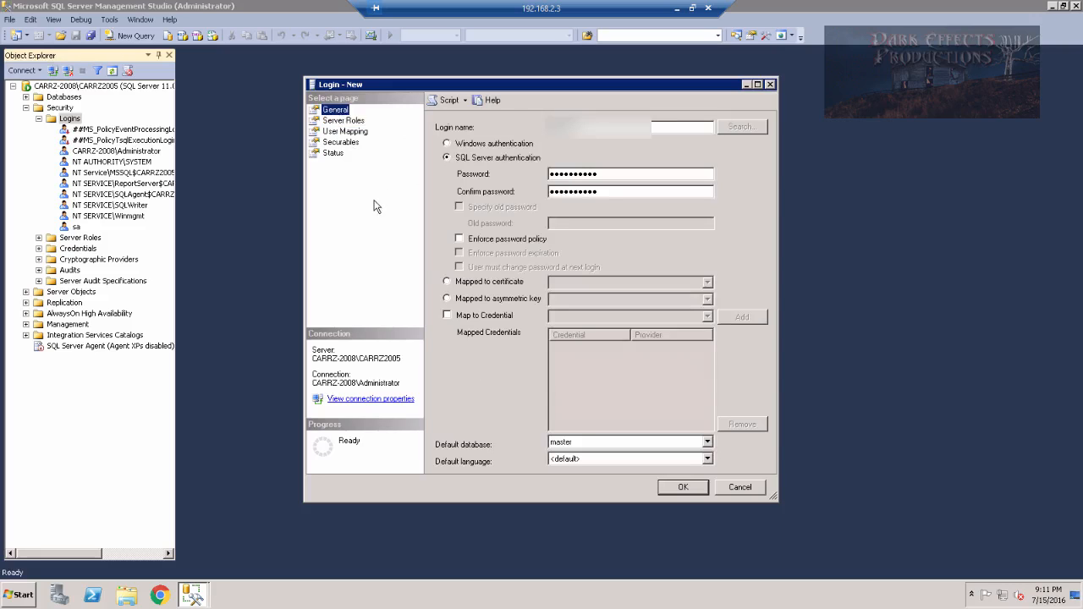
click(684, 489)
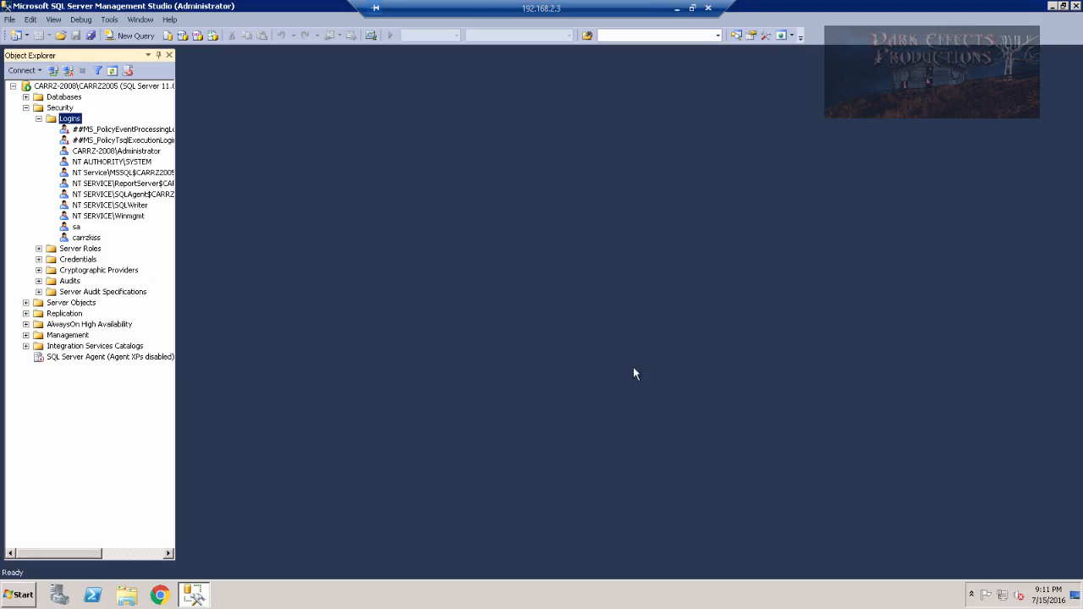
Disconnect, then reconnect Object Explorer via SQL Server Authentication as the new login, remembering the password
click(10, 20)
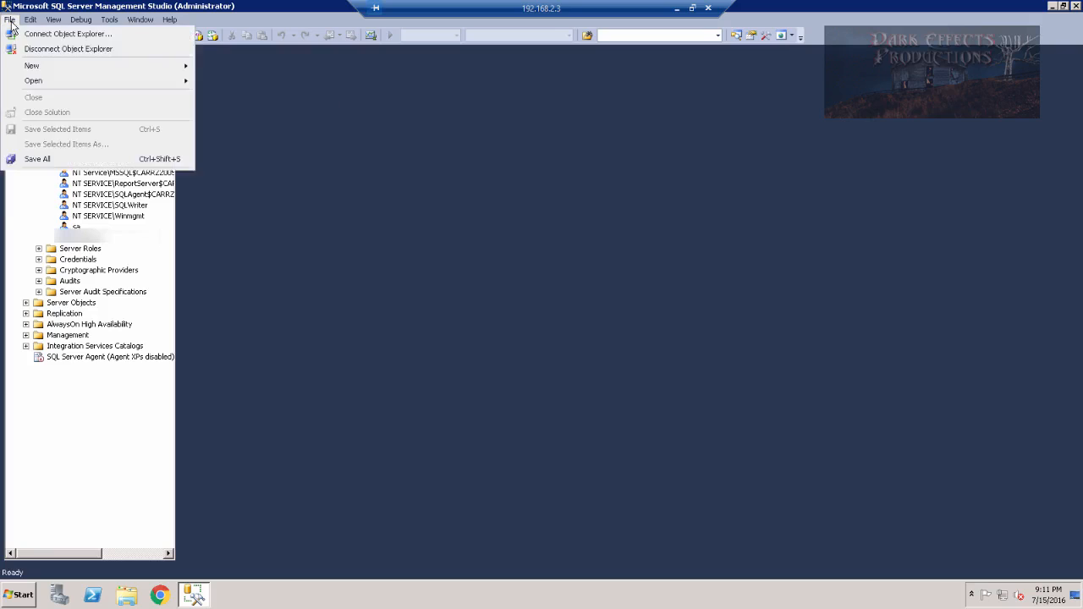
click(59, 49)
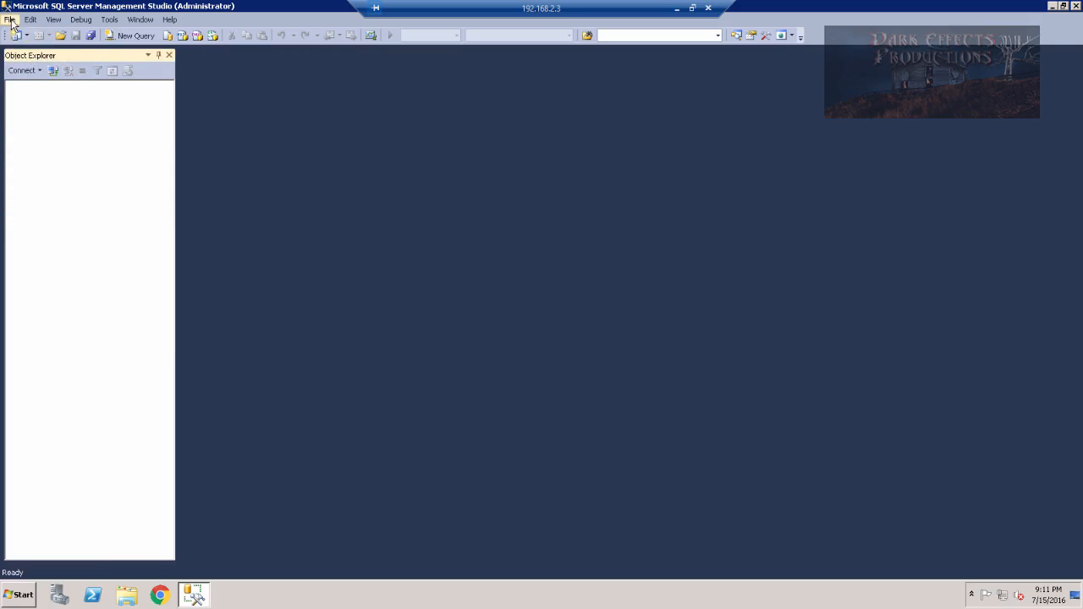
click(10, 20)
click(43, 35)
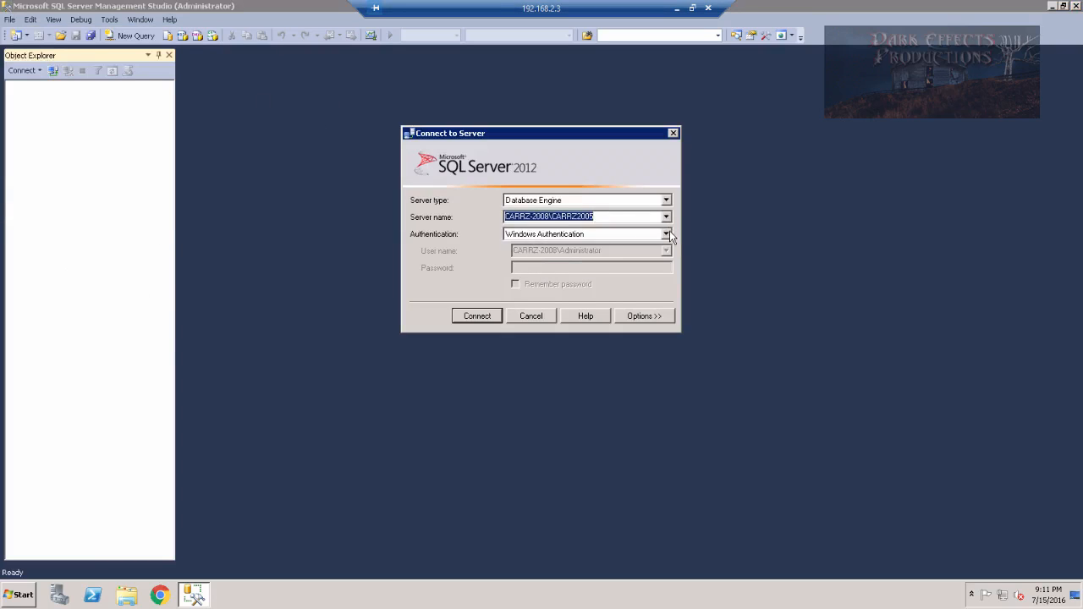
click(666, 233)
click(561, 254)
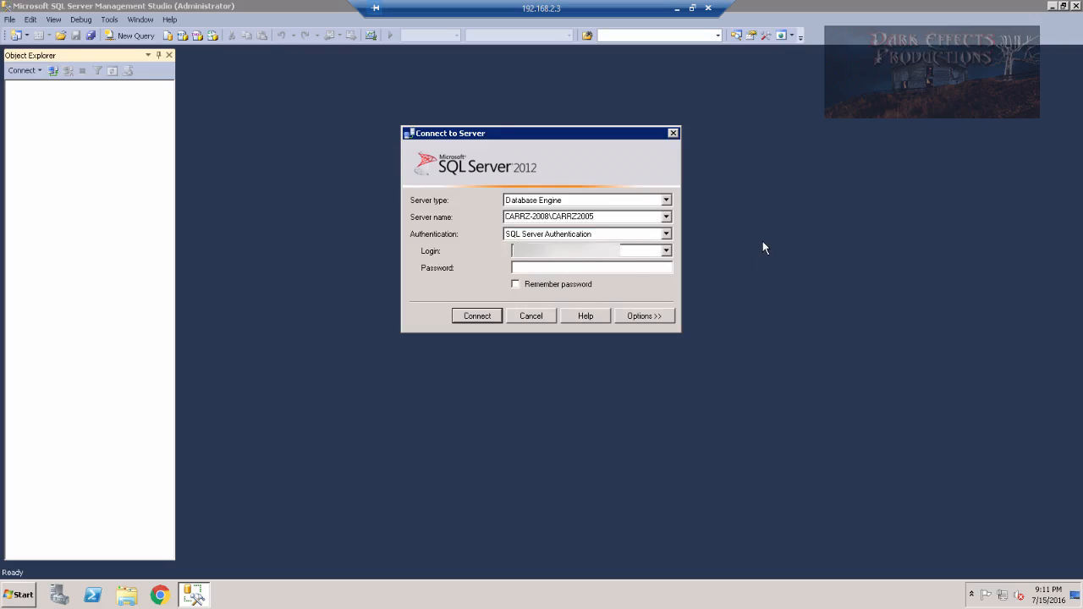
text(**********)
click(516, 286)
click(478, 317)
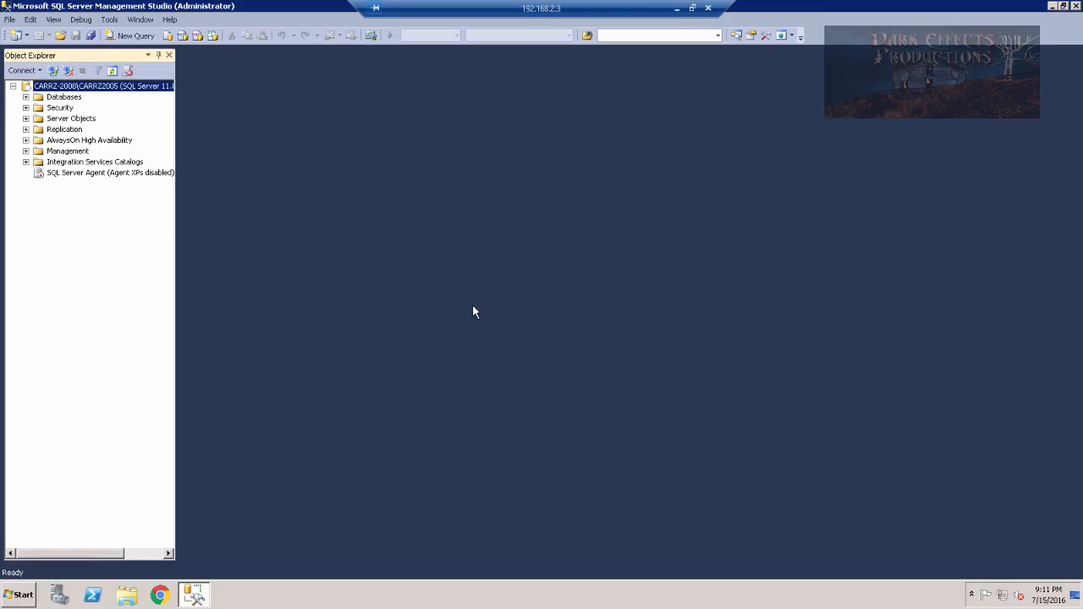